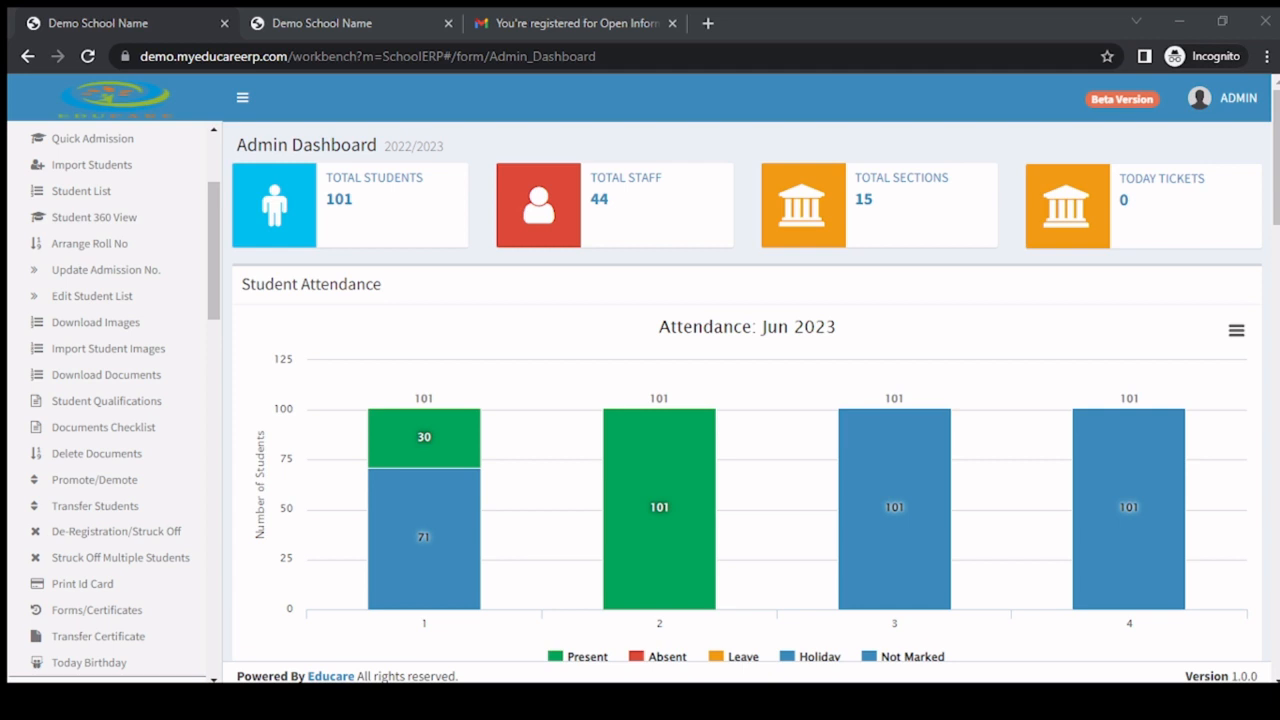
Open the Promote/Demote page of the Student Profile section.
scroll(90, 243, "up", 3)
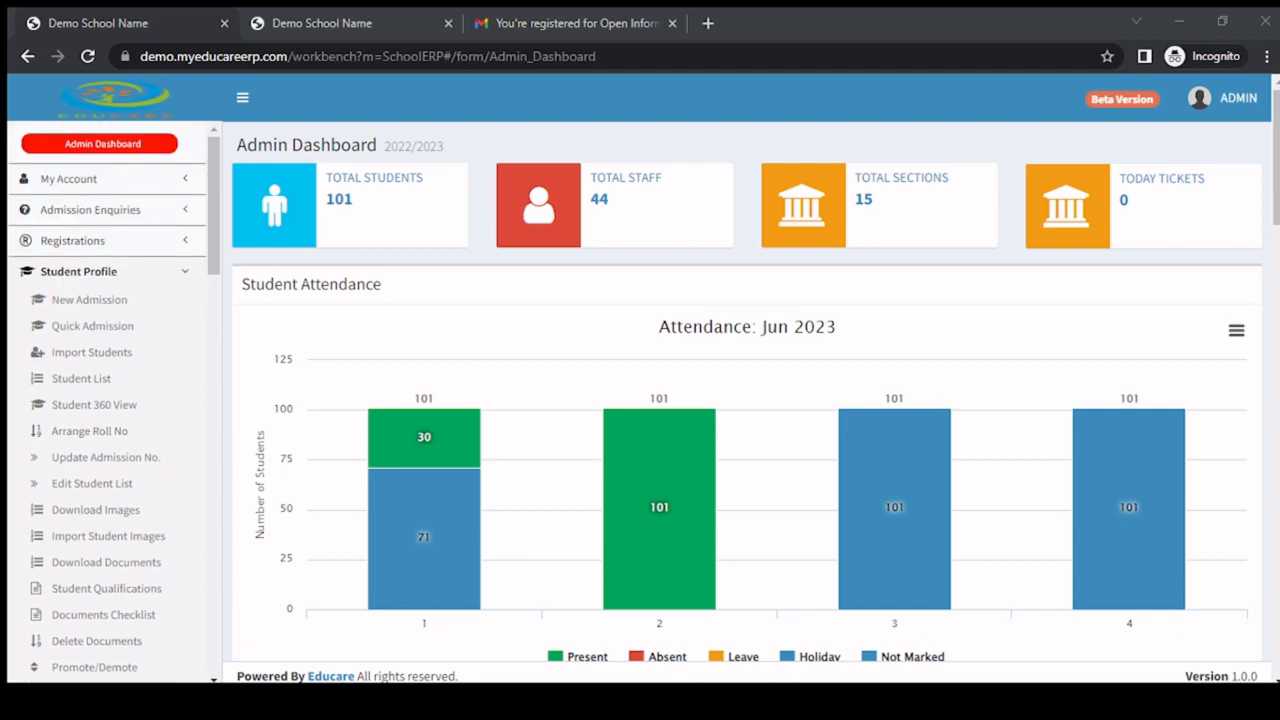
scroll(100, 400, "down", 5)
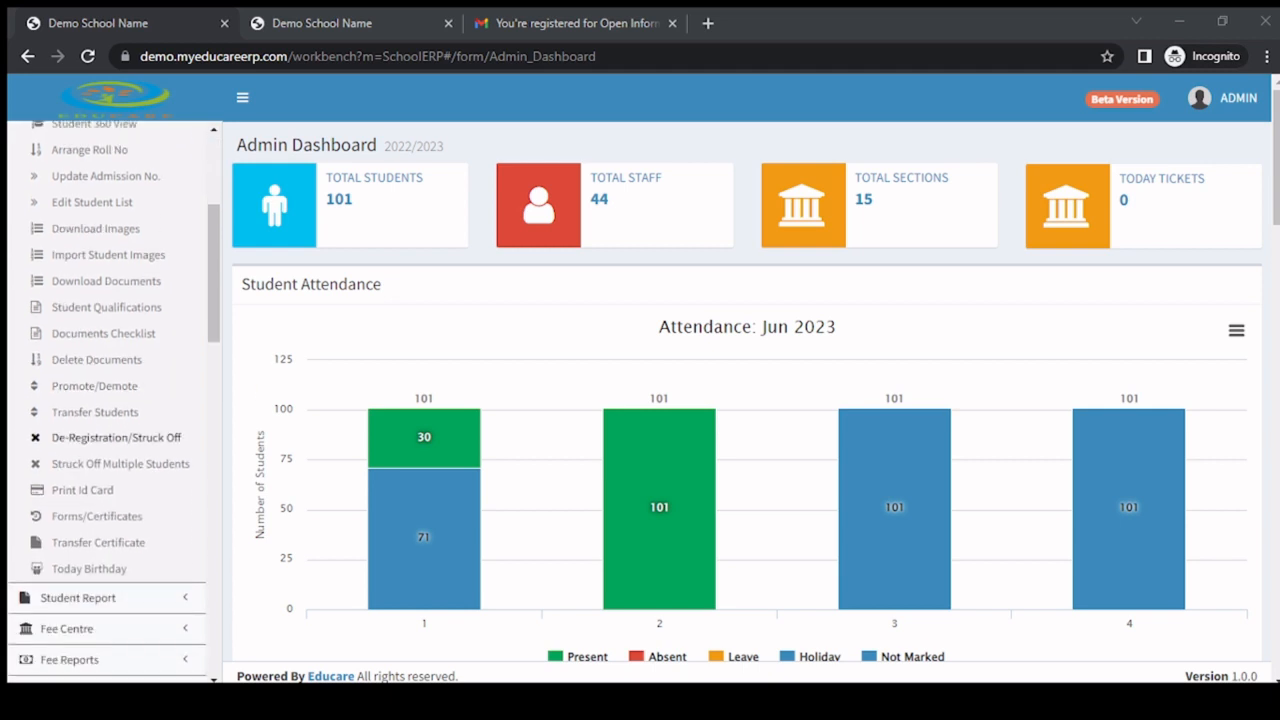
left_click(102, 391)
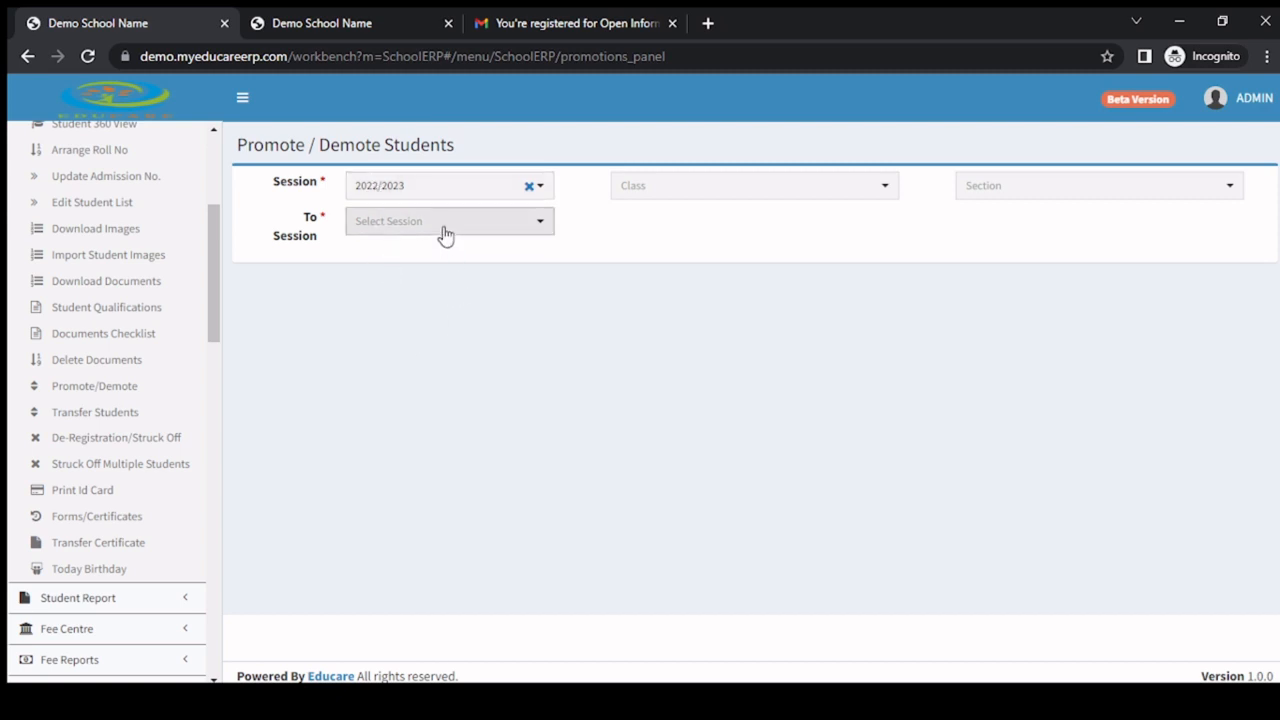
Get the 2022/2023 students of class Basic One, section A, with 2023/2024 as the target session.
left_click(700, 204)
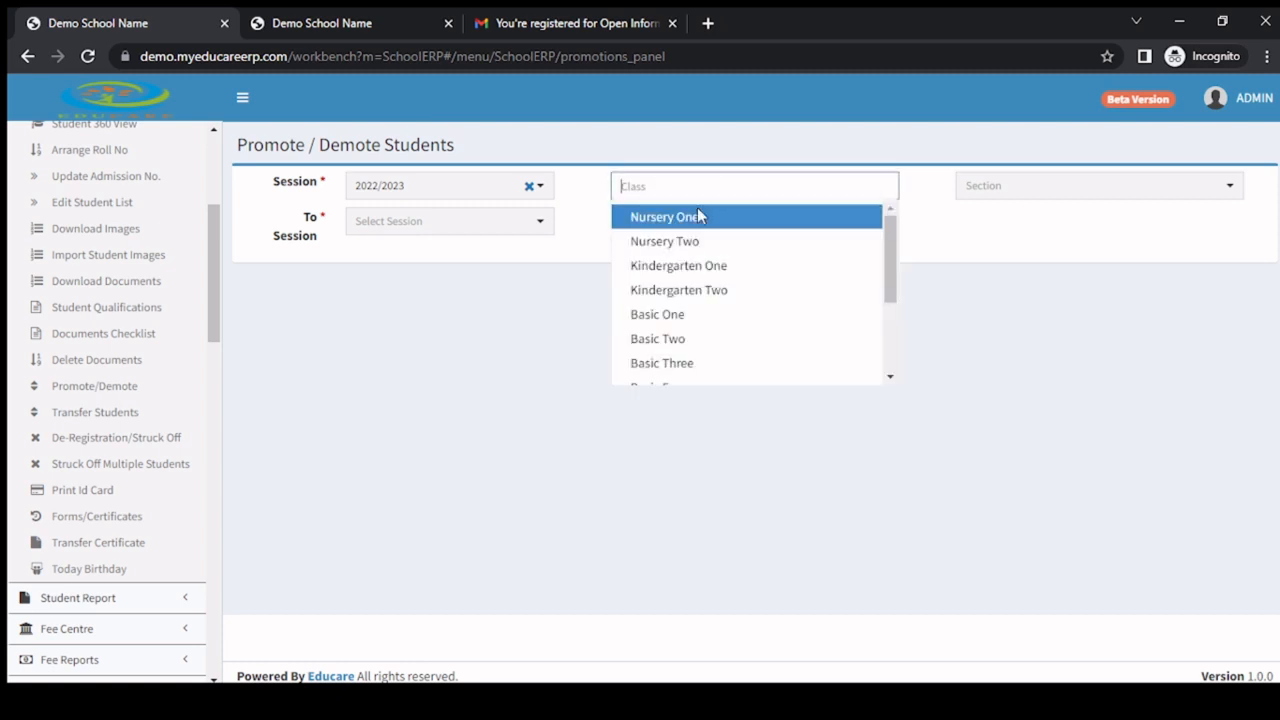
left_click(701, 318)
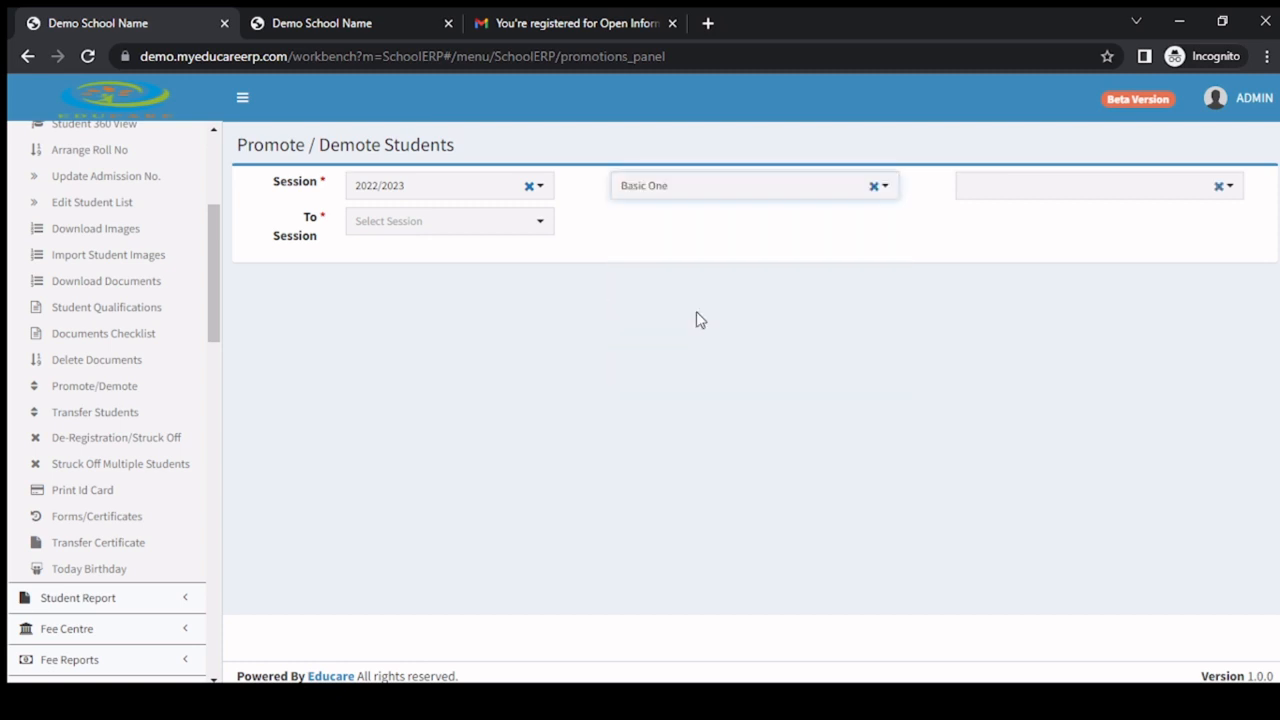
left_click(977, 194)
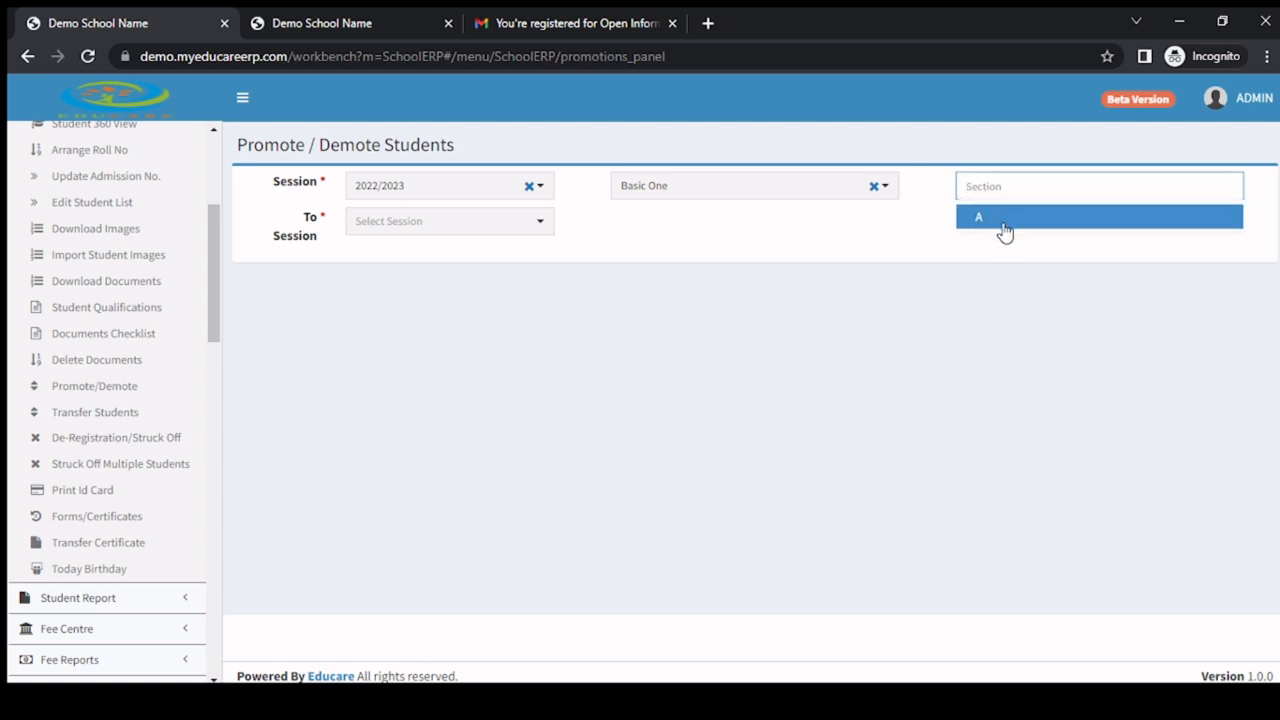
left_click(1005, 232)
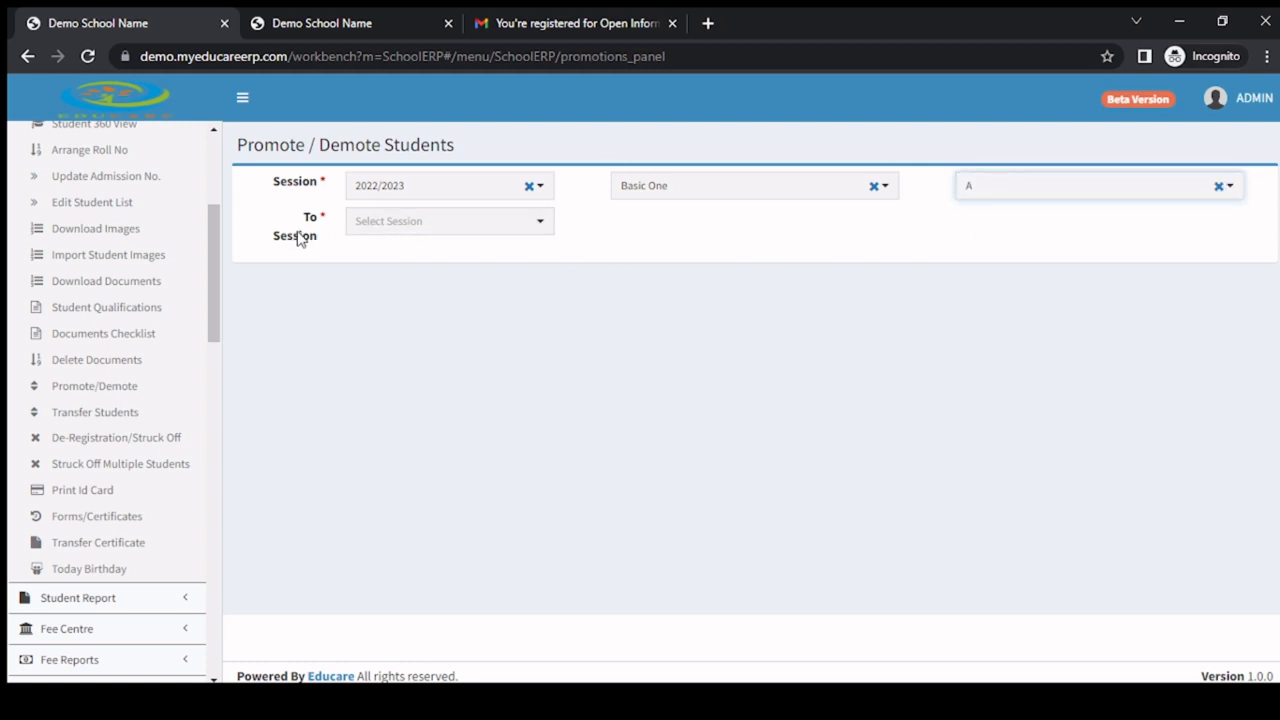
left_click(421, 228)
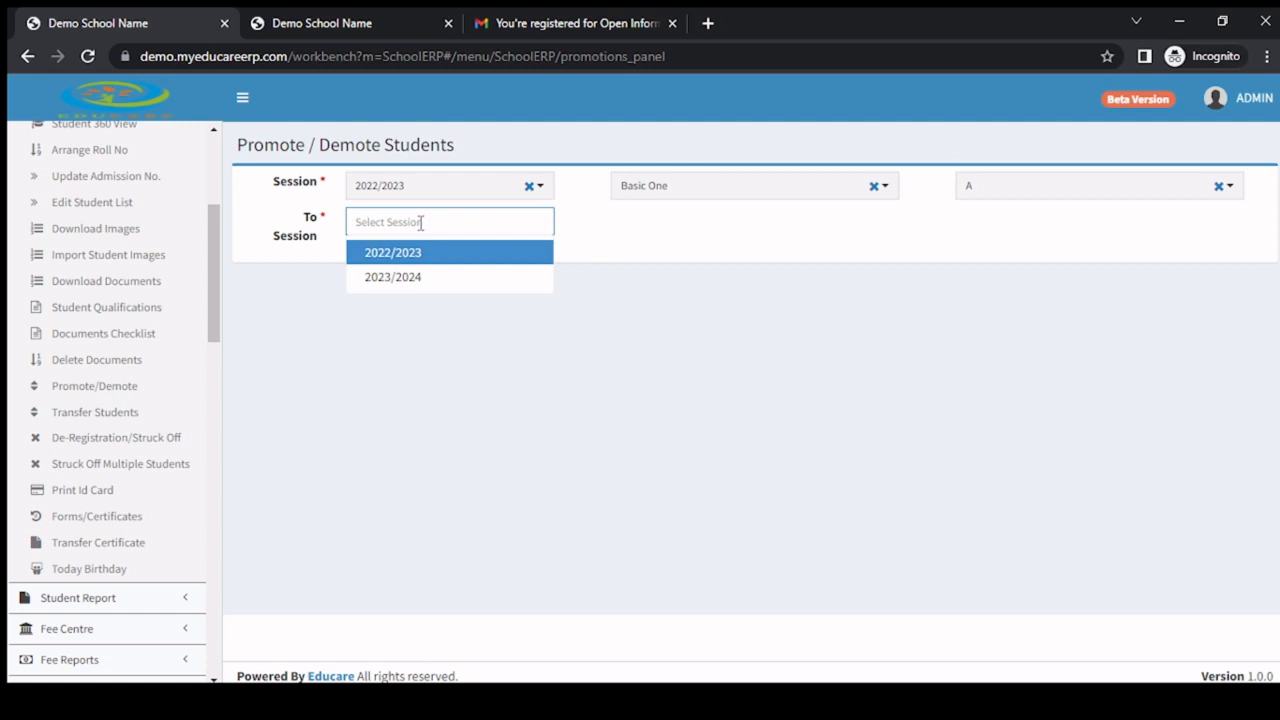
left_click(408, 292)
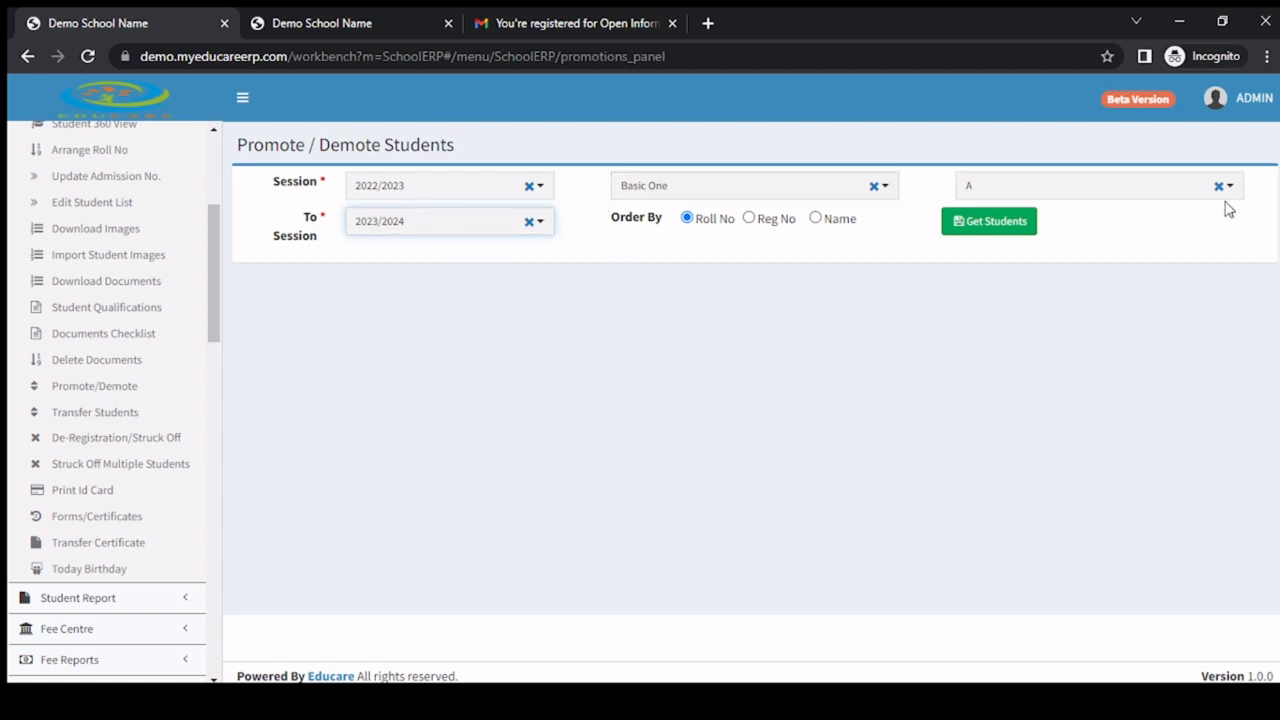
left_click(996, 227)
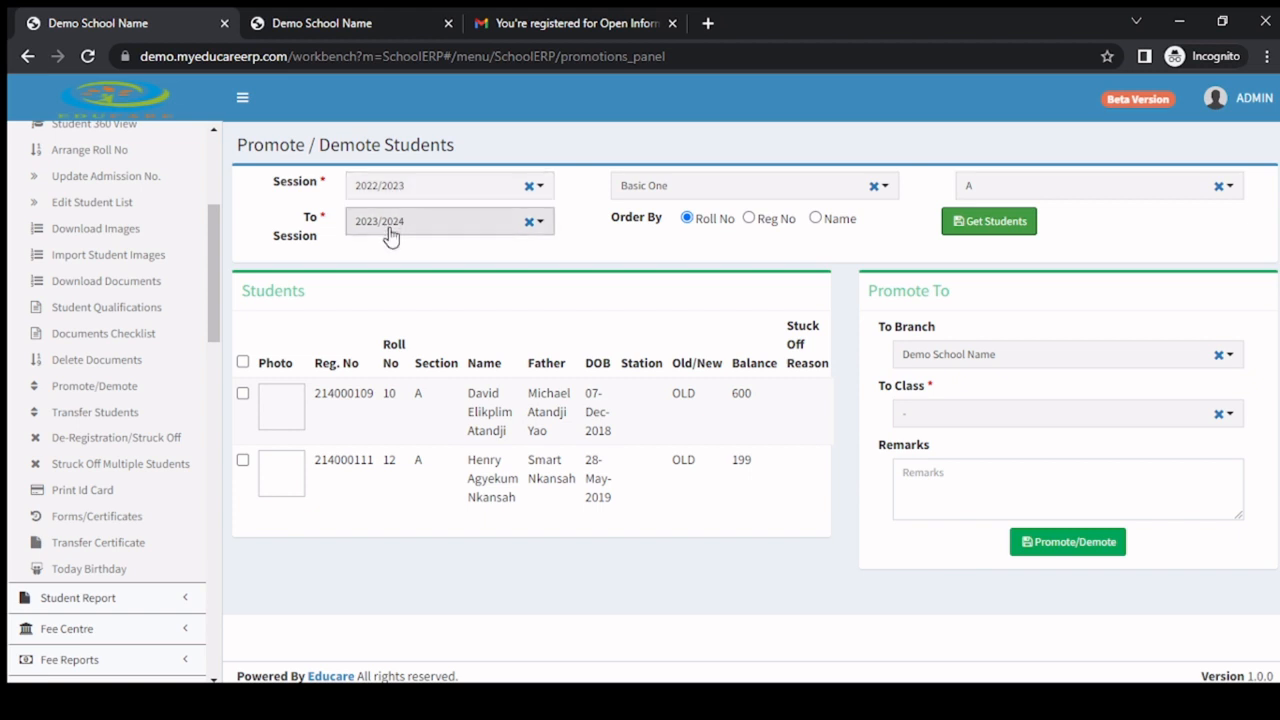
left_click(243, 394)
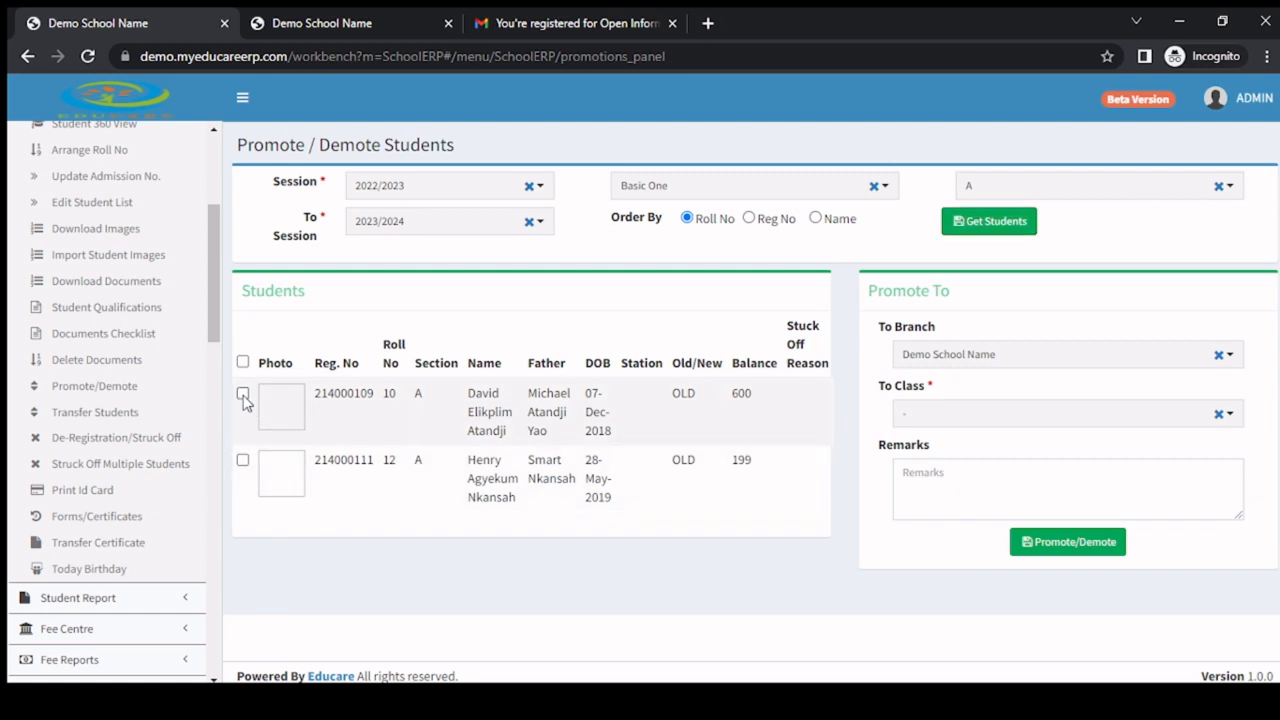
Change the class to Basic Three, section A, and get its students.
left_click(709, 193)
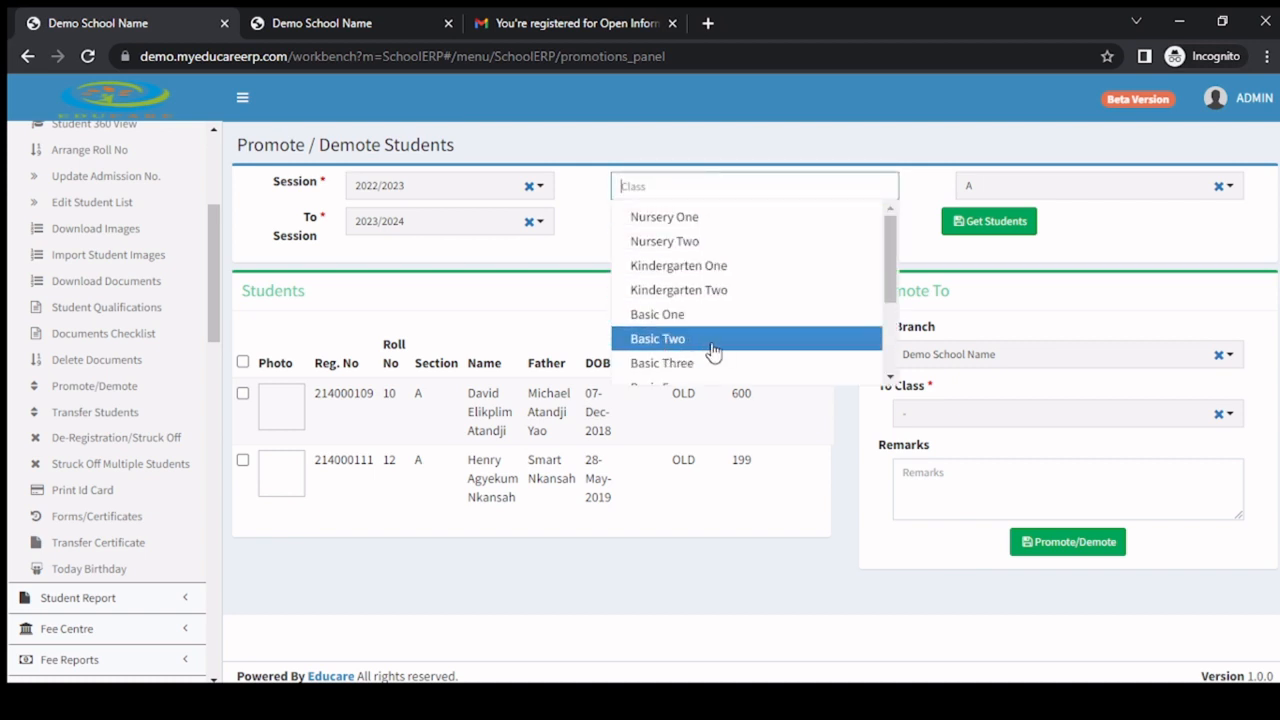
scroll(714, 352, "down", 2)
left_click(694, 271)
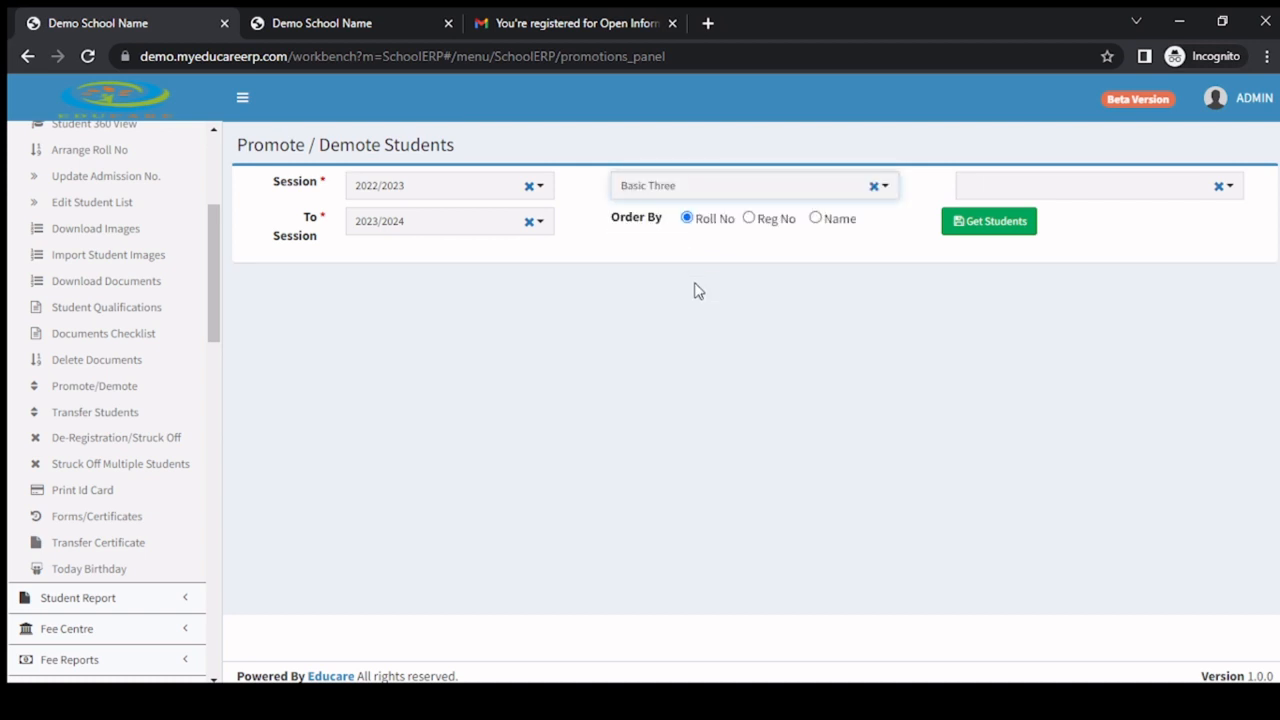
left_click(1034, 183)
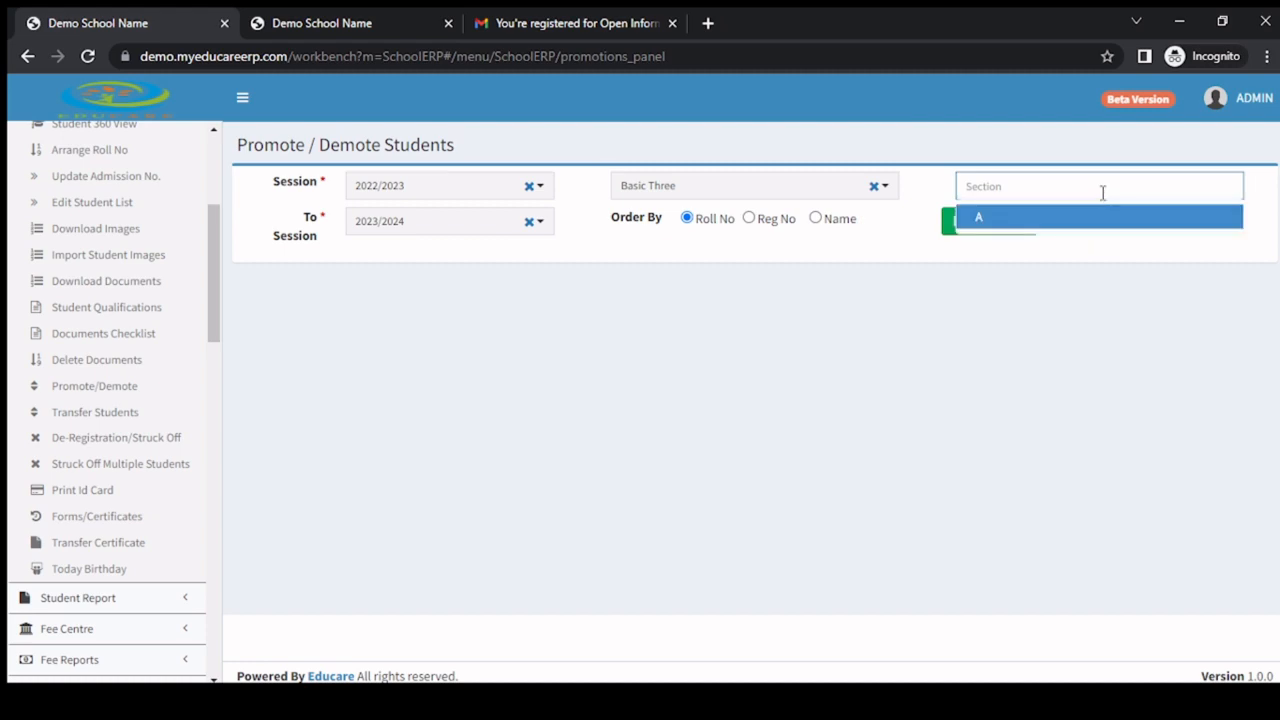
left_click(1070, 216)
left_click(981, 238)
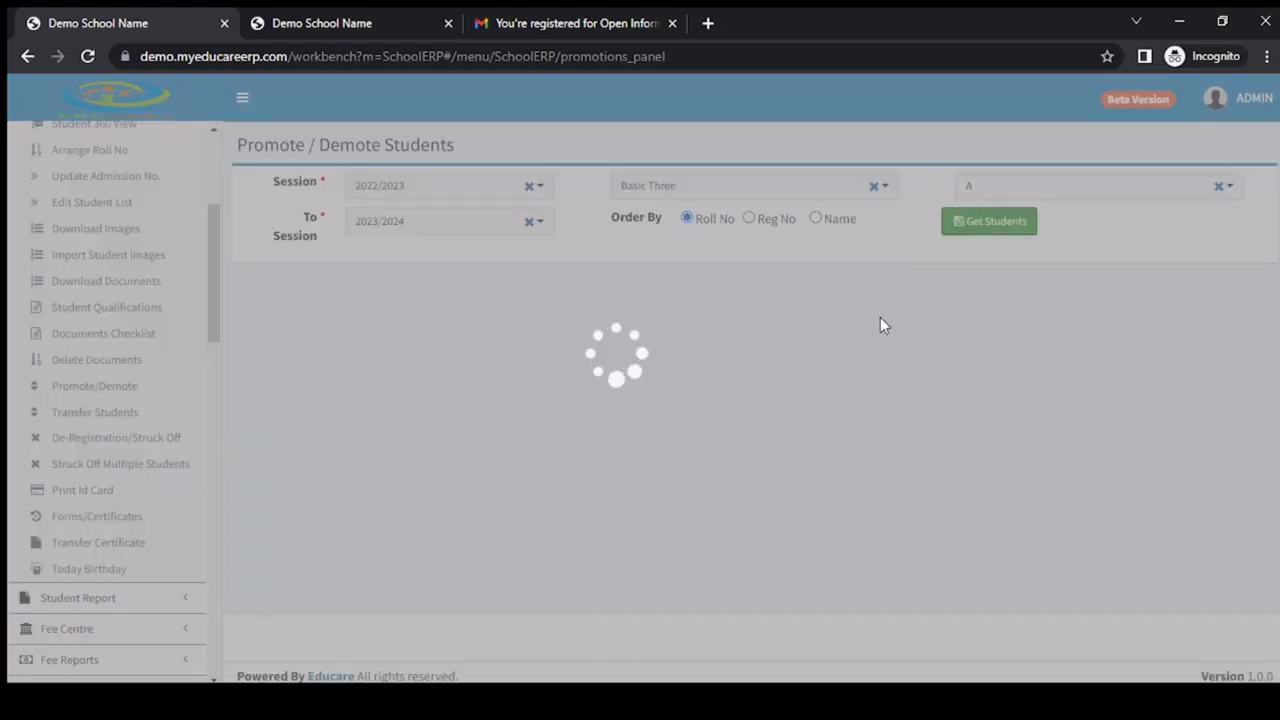
Select all students in the Basic Three list for promotion.
scroll(460, 478, "down", 3)
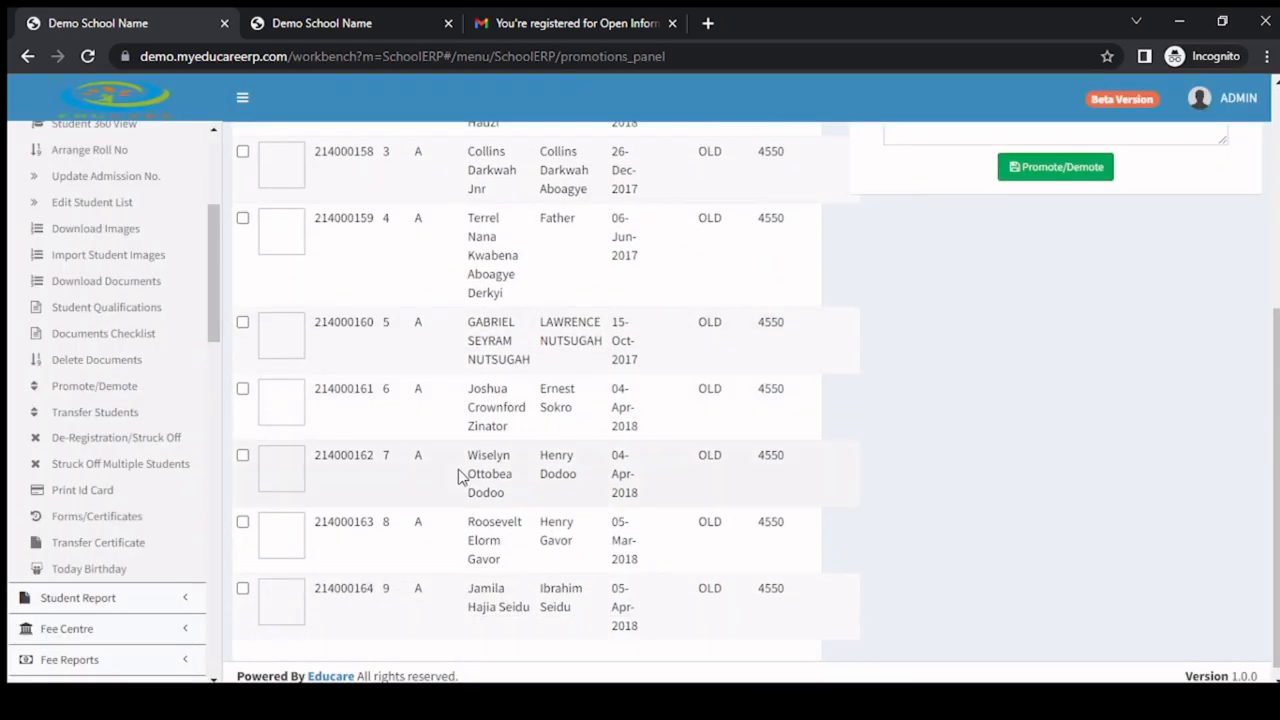
scroll(420, 474, "up", 4)
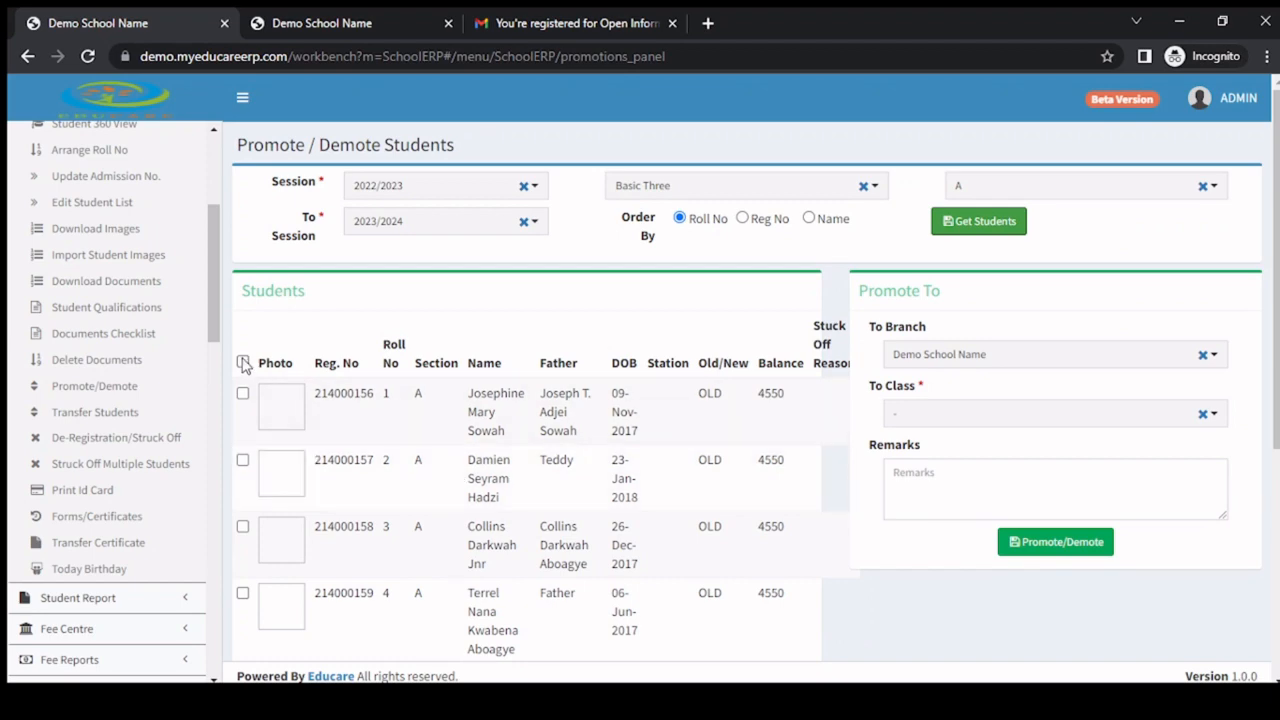
left_click(242, 361)
scroll(246, 434, "down", 3)
scroll(249, 435, "up", 3)
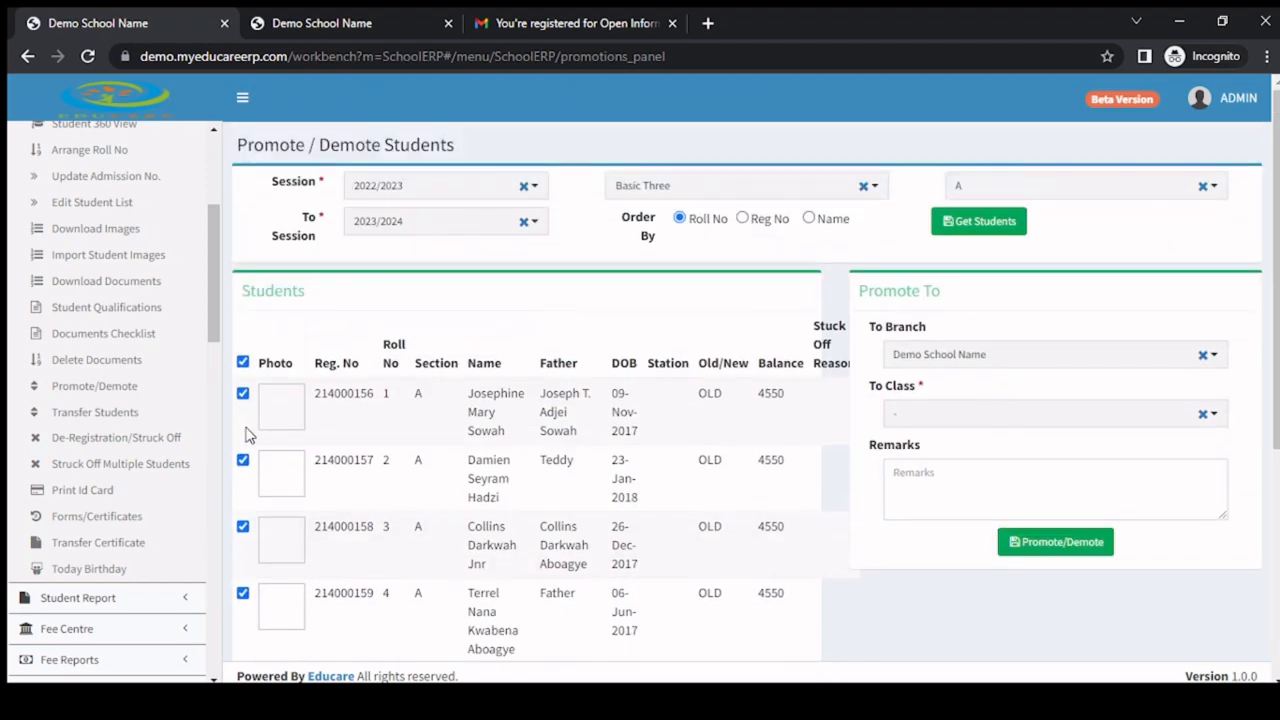
scroll(250, 434, "down", 1)
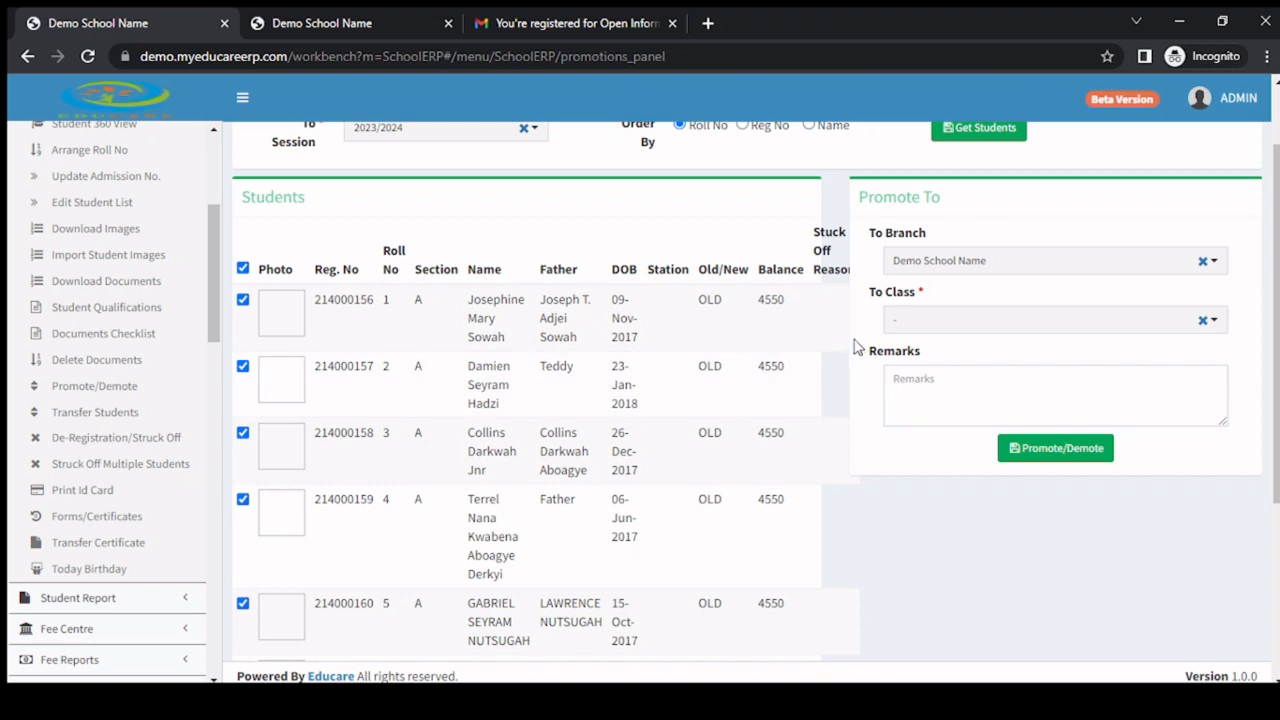
scroll(791, 358, "up", 1)
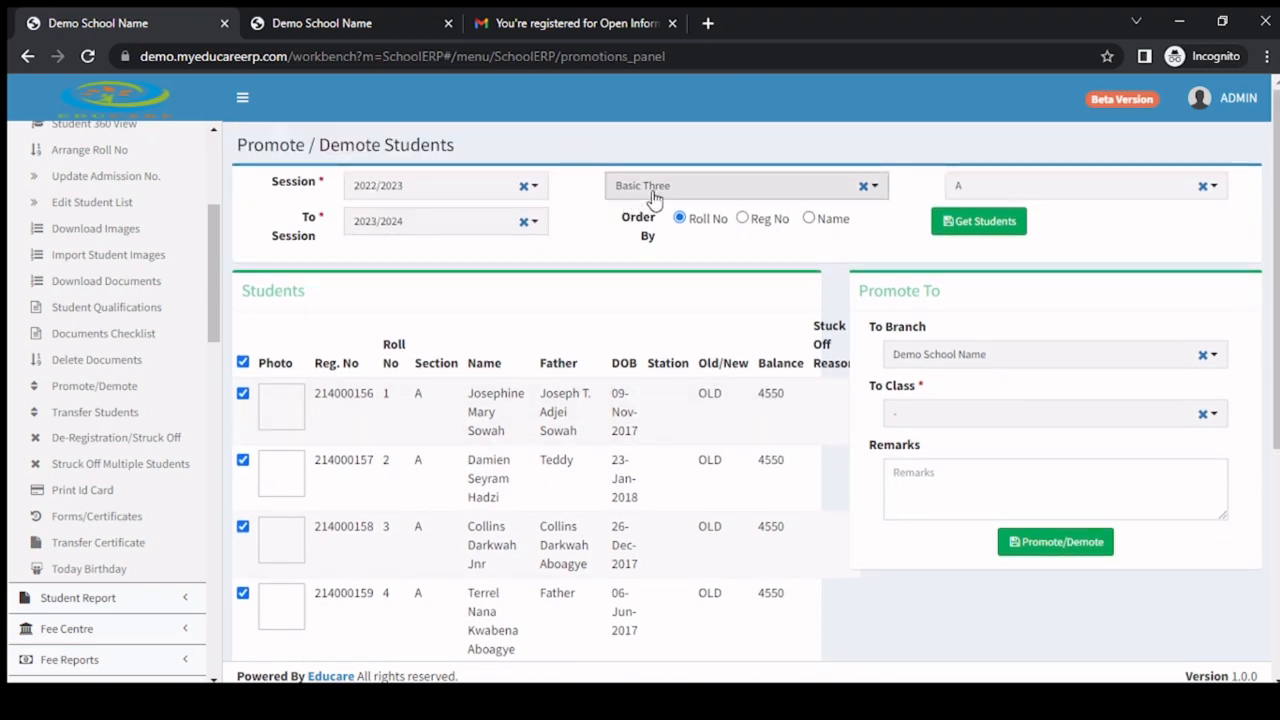
Set the class the selected students are promoted to as Basic Four-A.
left_click(975, 413)
scroll(955, 565, "down", 1)
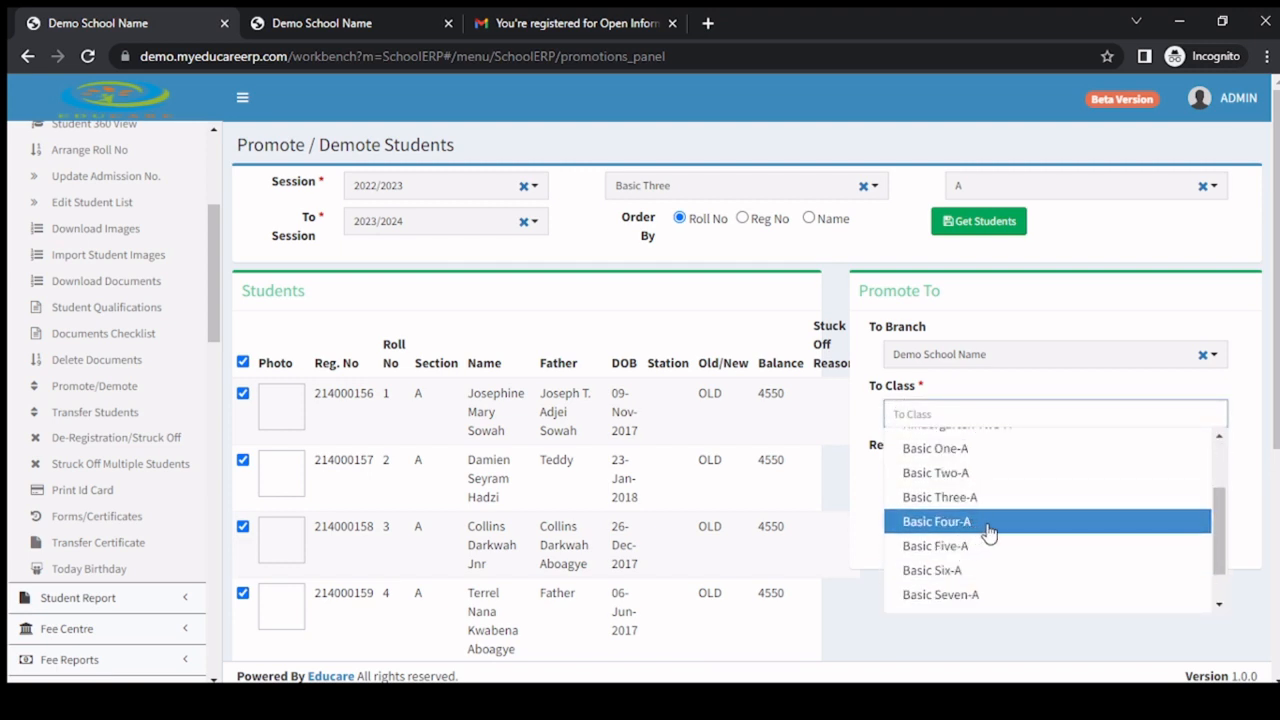
left_click(988, 530)
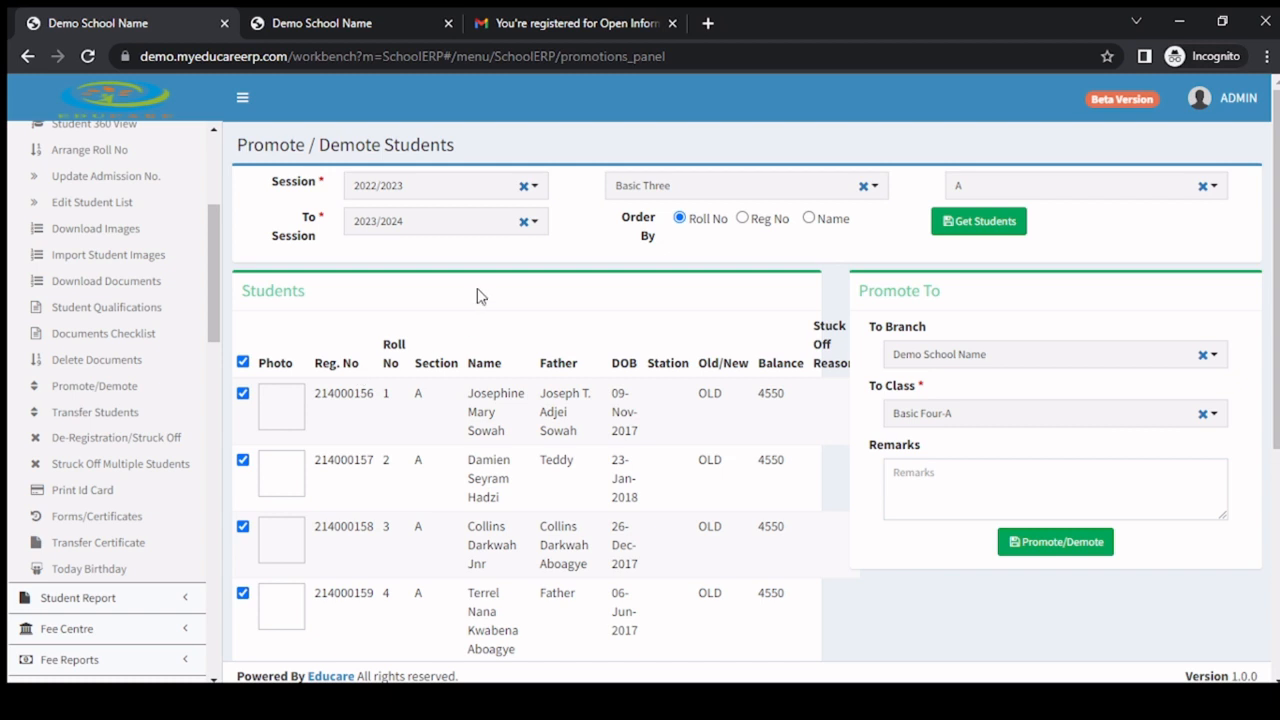
Keep the source session at 2022/2023 and set the target session to 2022/2023 as well.
left_click(428, 187)
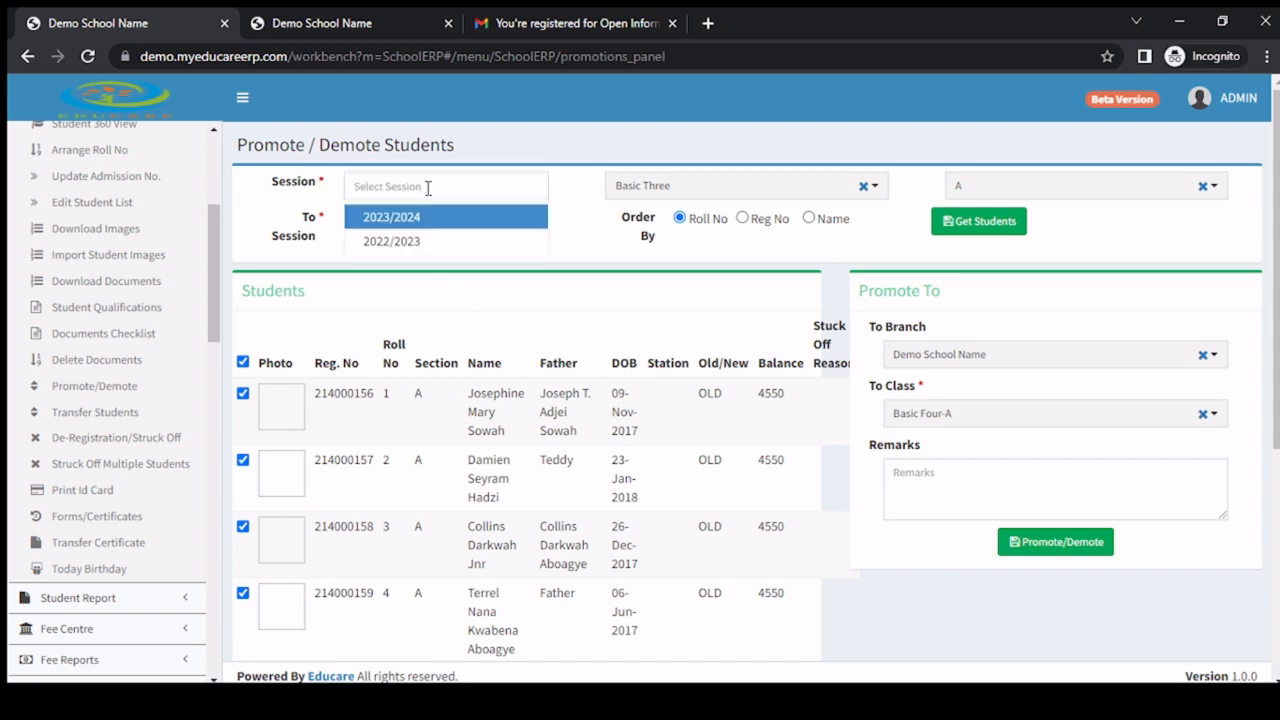
left_click(417, 242)
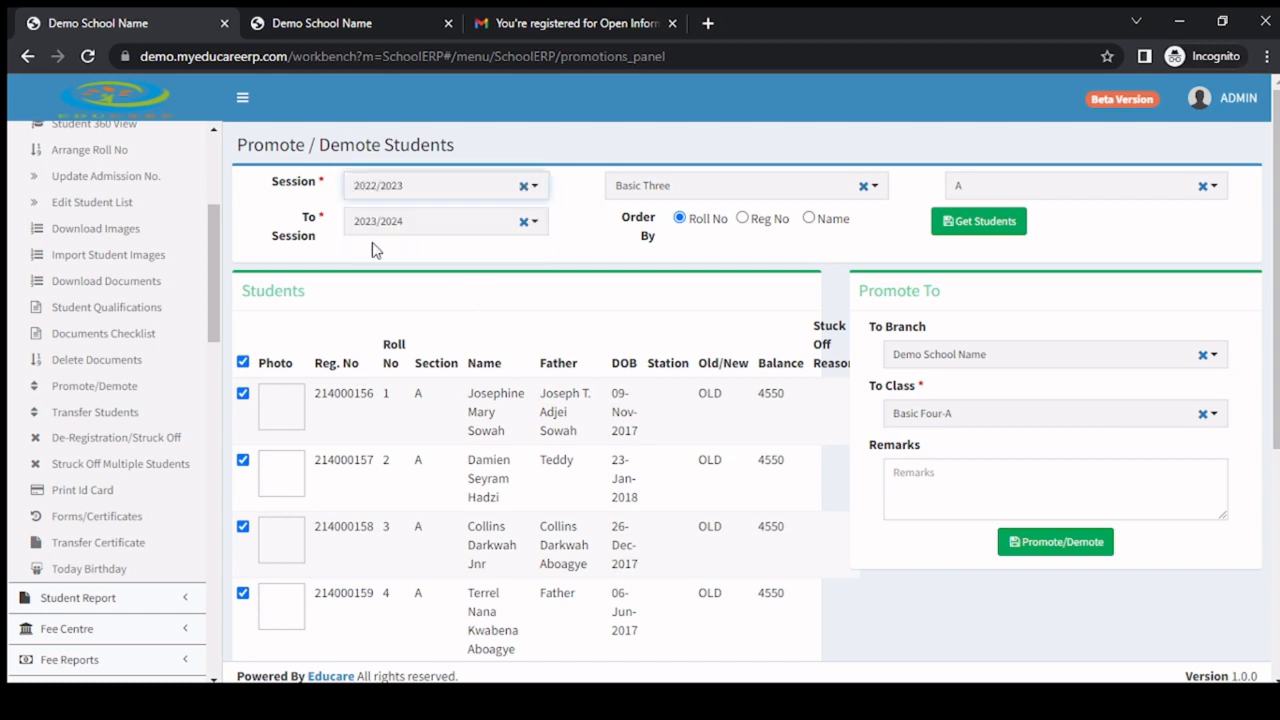
left_click(418, 232)
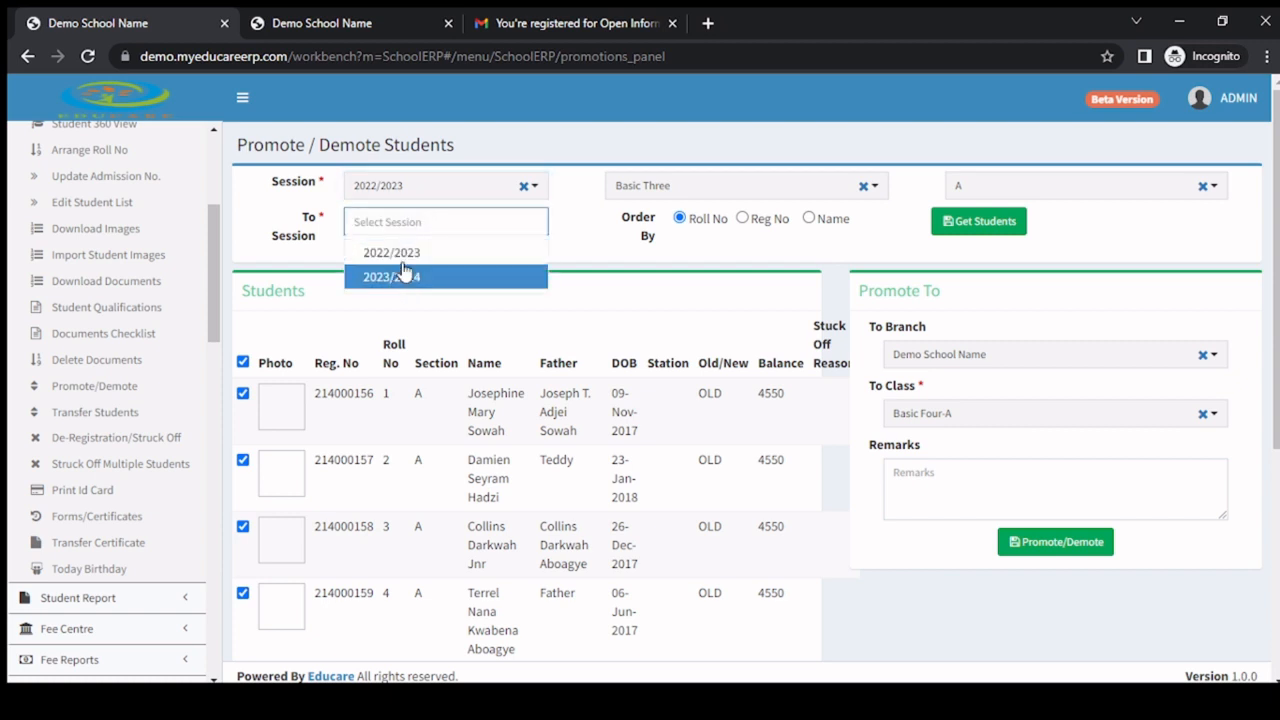
left_click(415, 254)
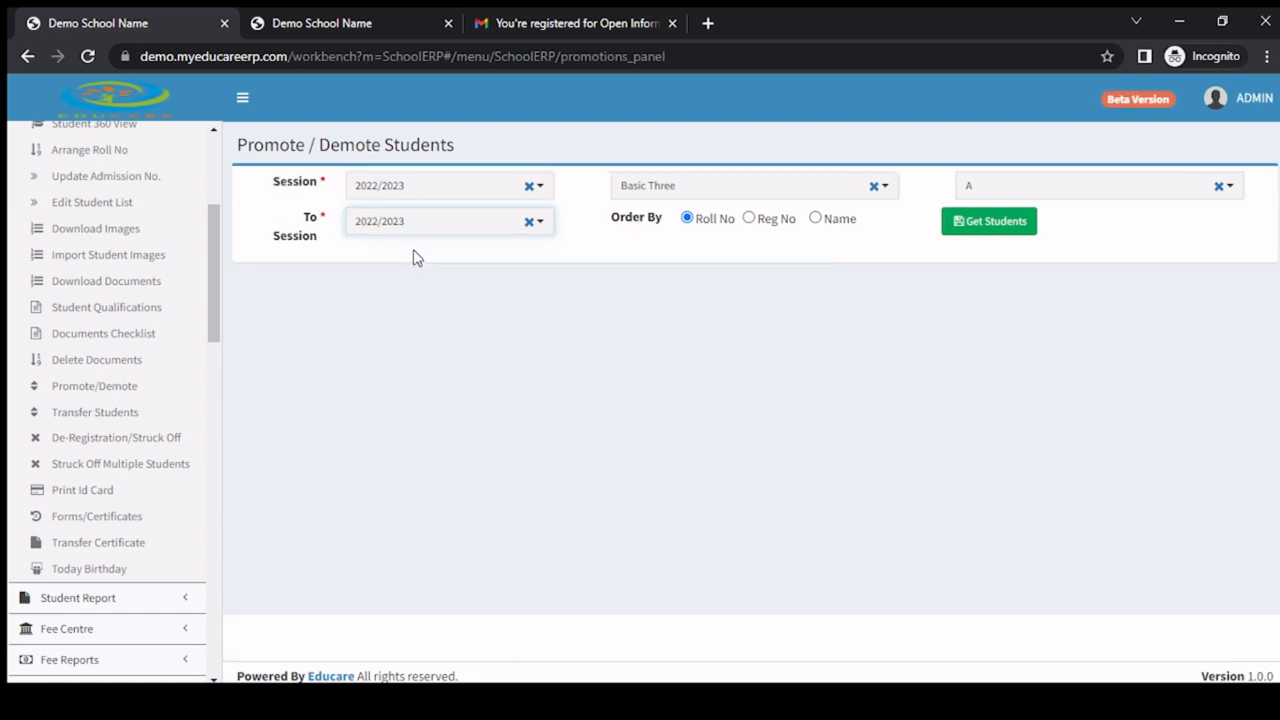
Choose class Basic Three and section A again and get the students for the same-session change.
left_click(783, 192)
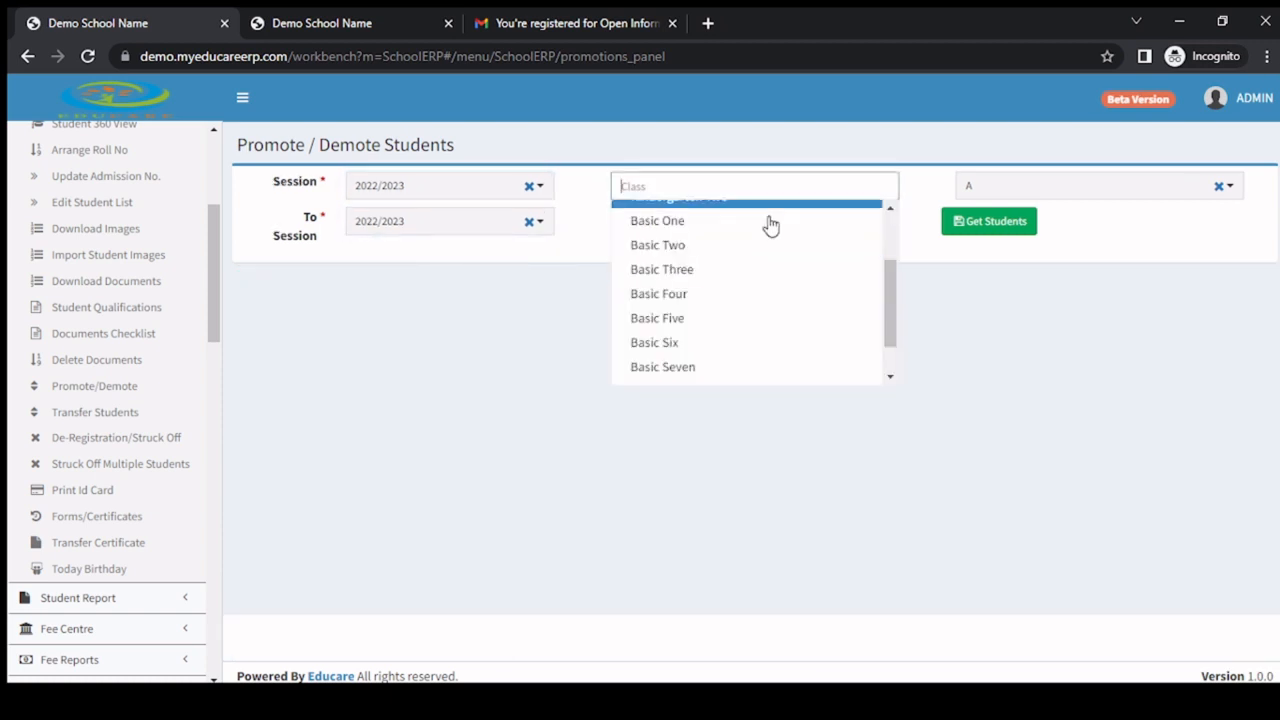
left_click(712, 269)
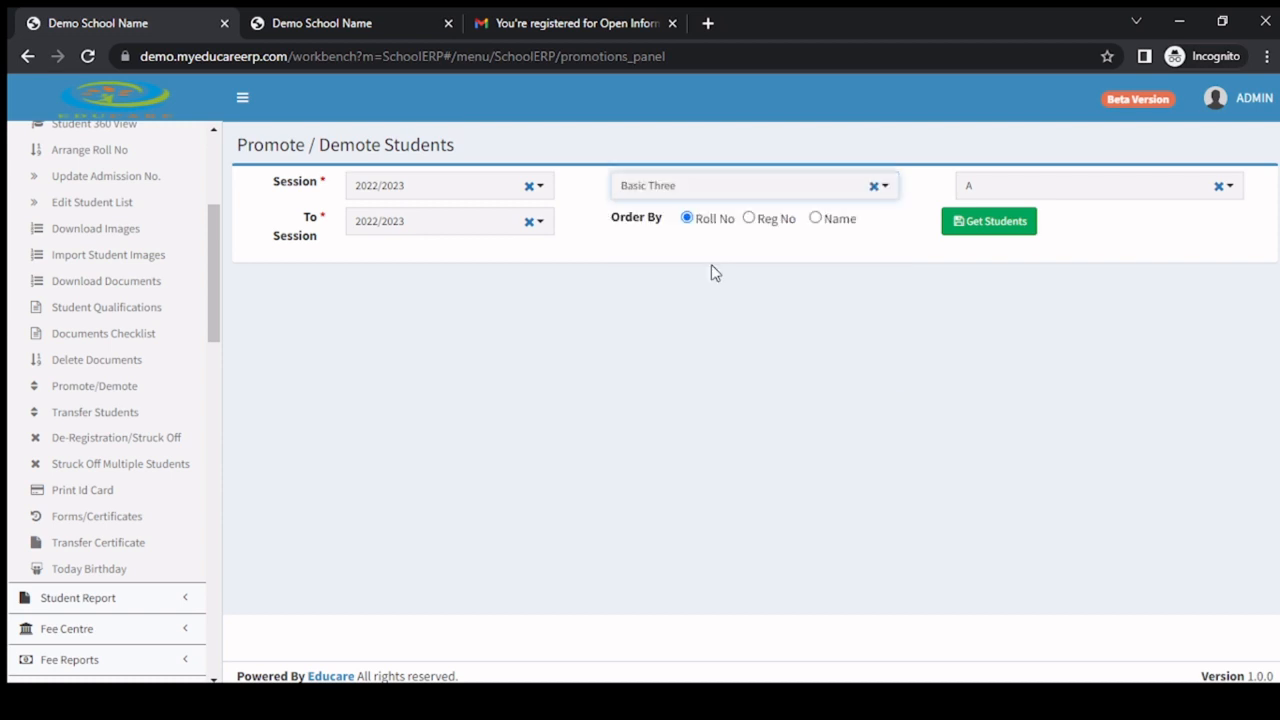
left_click(1006, 194)
left_click(1026, 226)
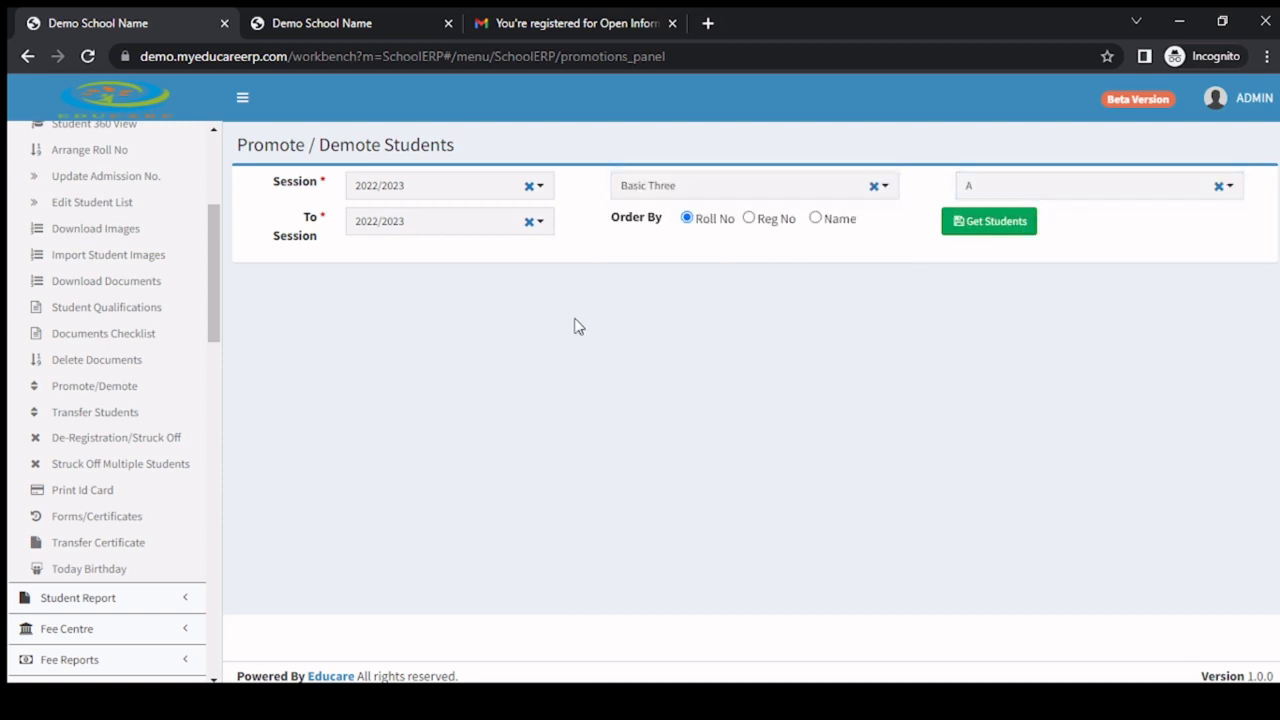
left_click(988, 225)
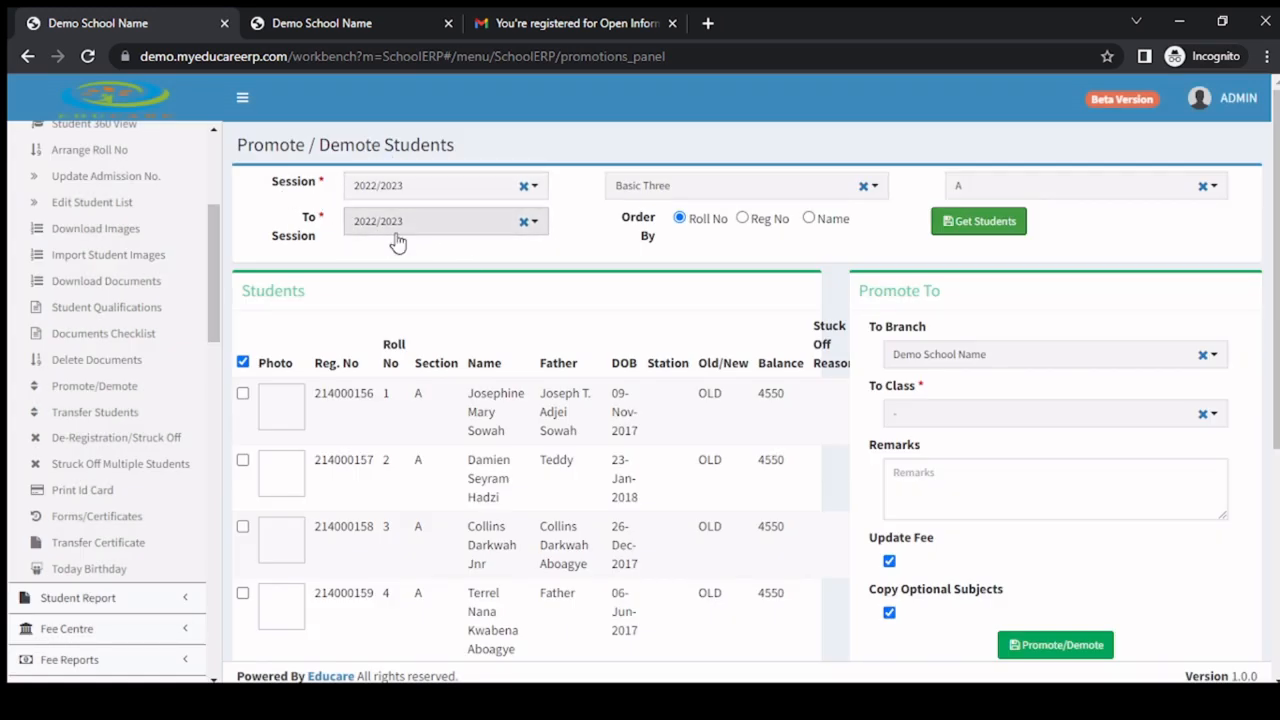
Clear the select-all mark and select only the fourth student in the list.
scroll(262, 246, "down", 2)
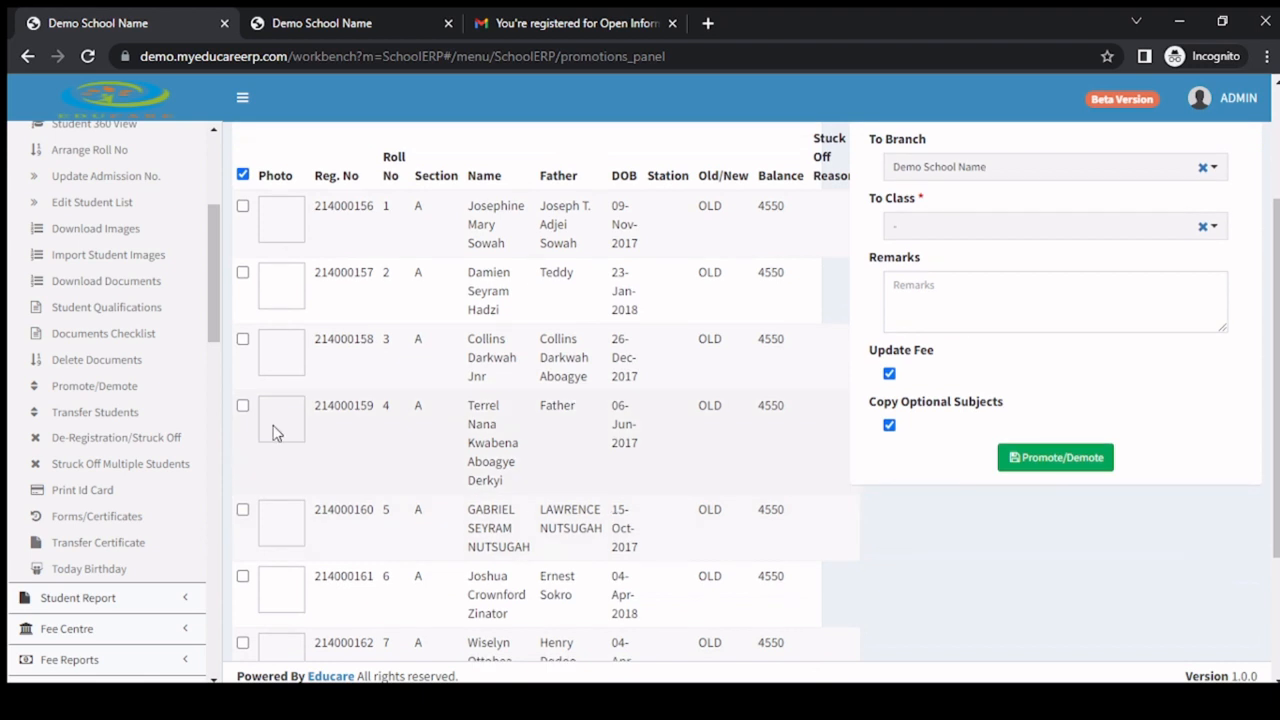
left_click(243, 176)
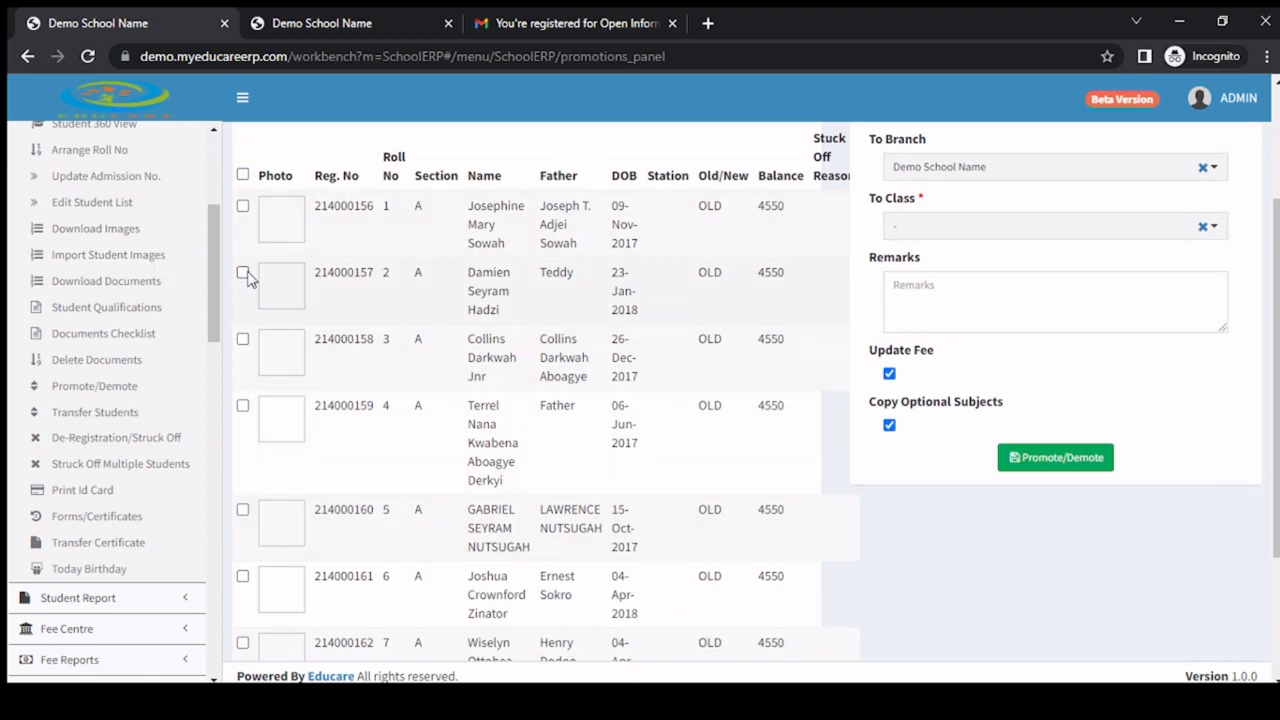
scroll(240, 500, "up", 2)
scroll(251, 480, "down", 2)
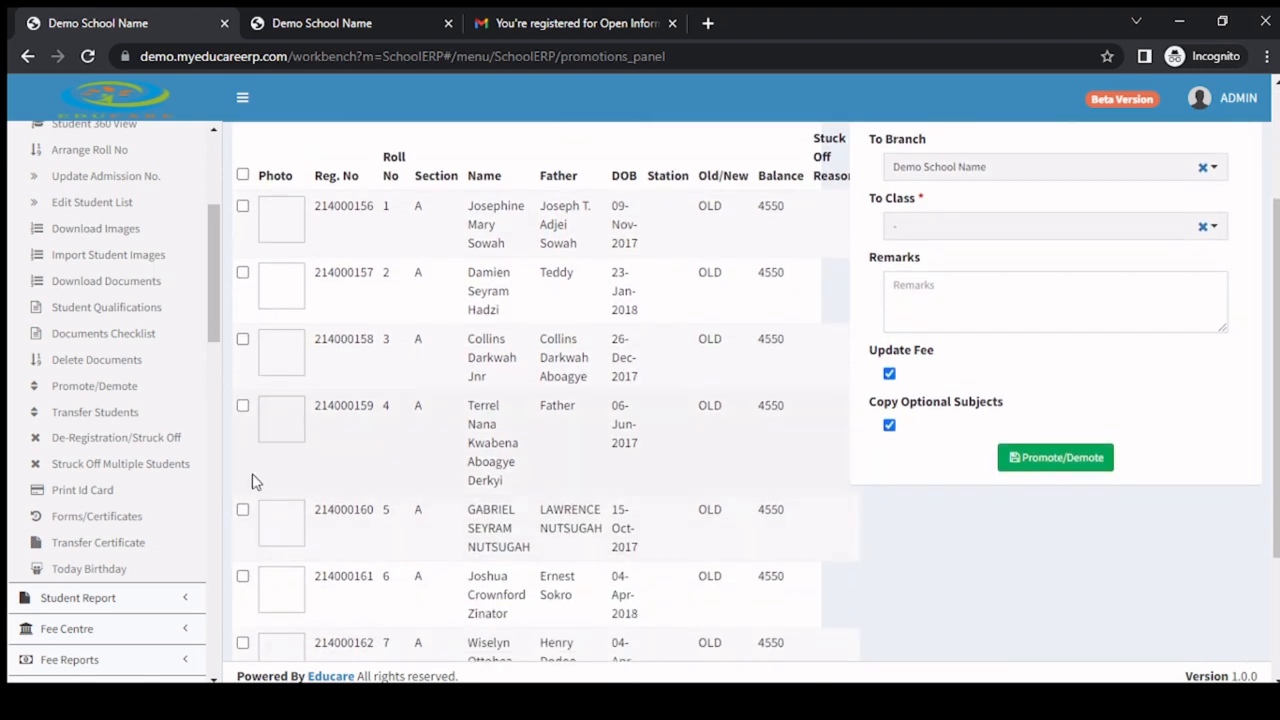
left_click(243, 407)
scroll(986, 288, "up", 2)
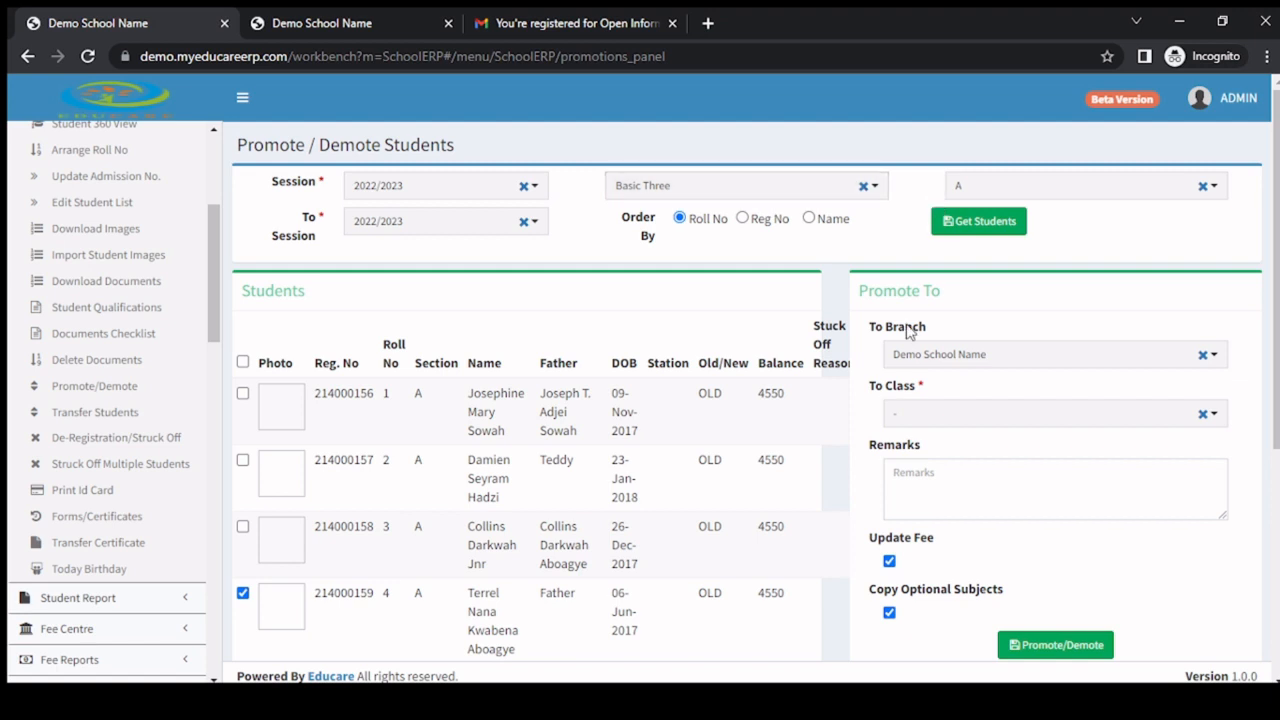
Set the class the selected student is promoted to as Basic Four-A and review the promotion settings.
left_click(1015, 413)
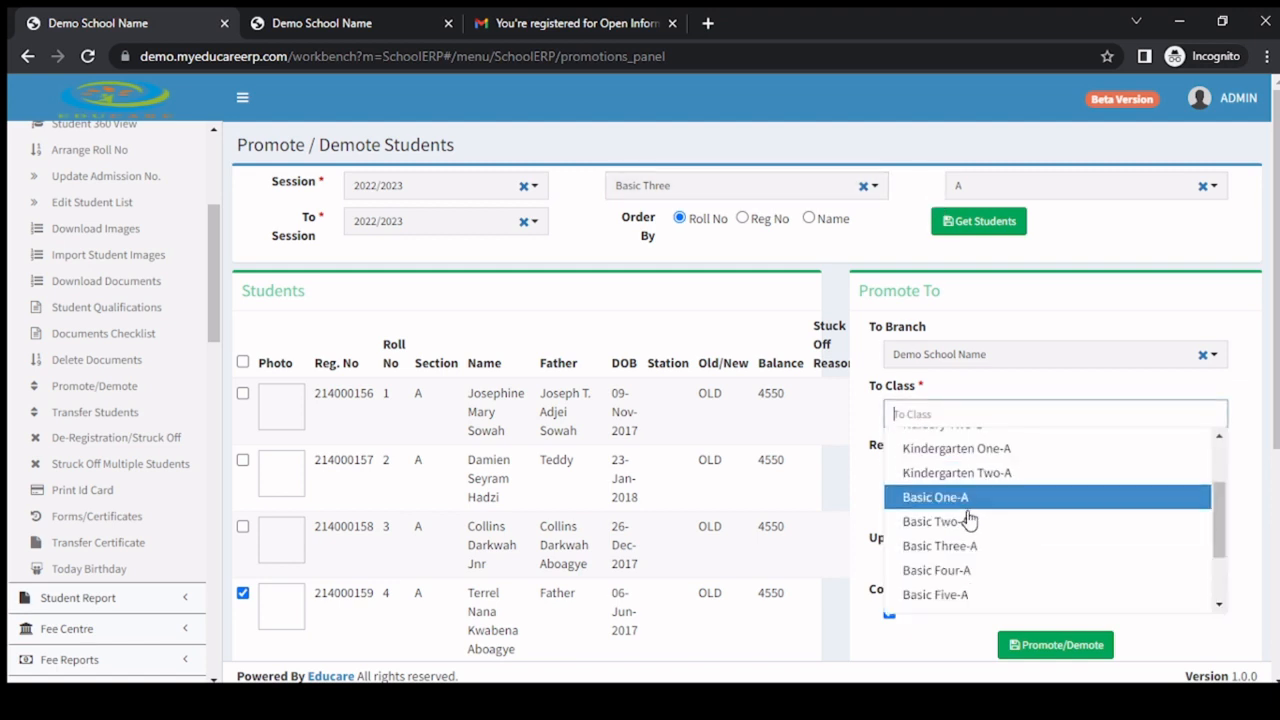
left_click(940, 570)
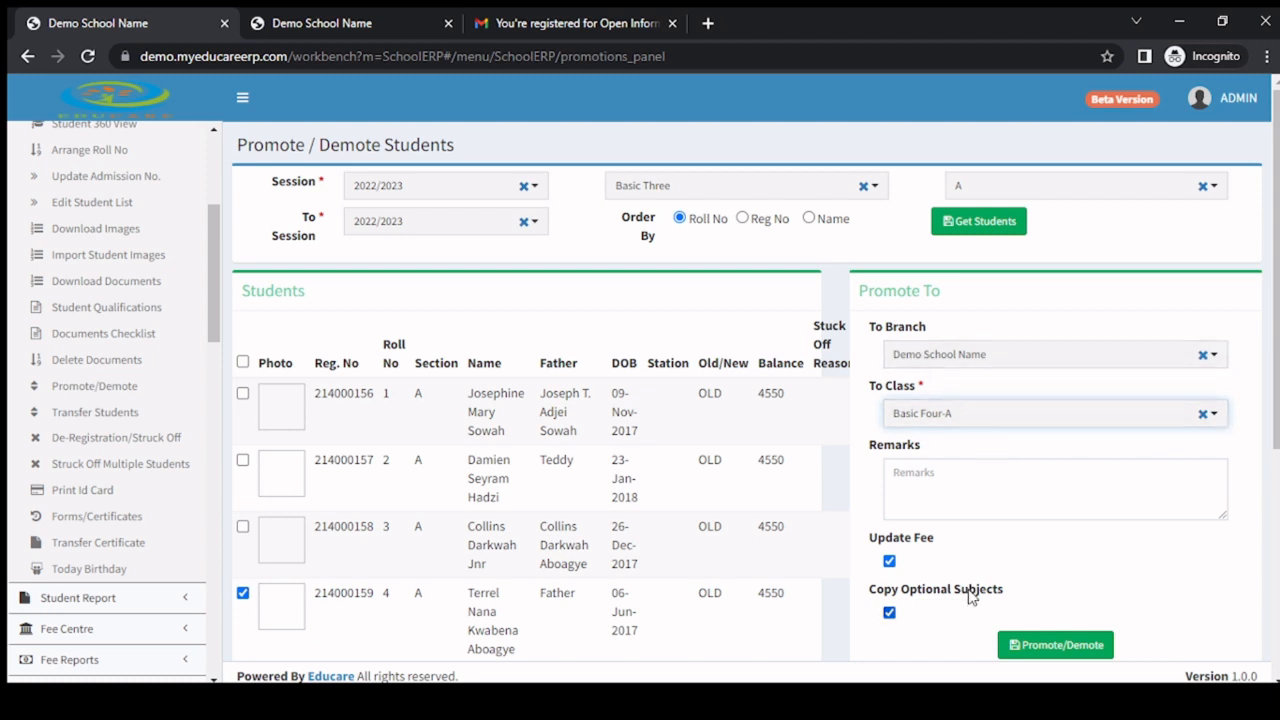
scroll(1000, 585, "down", 1)
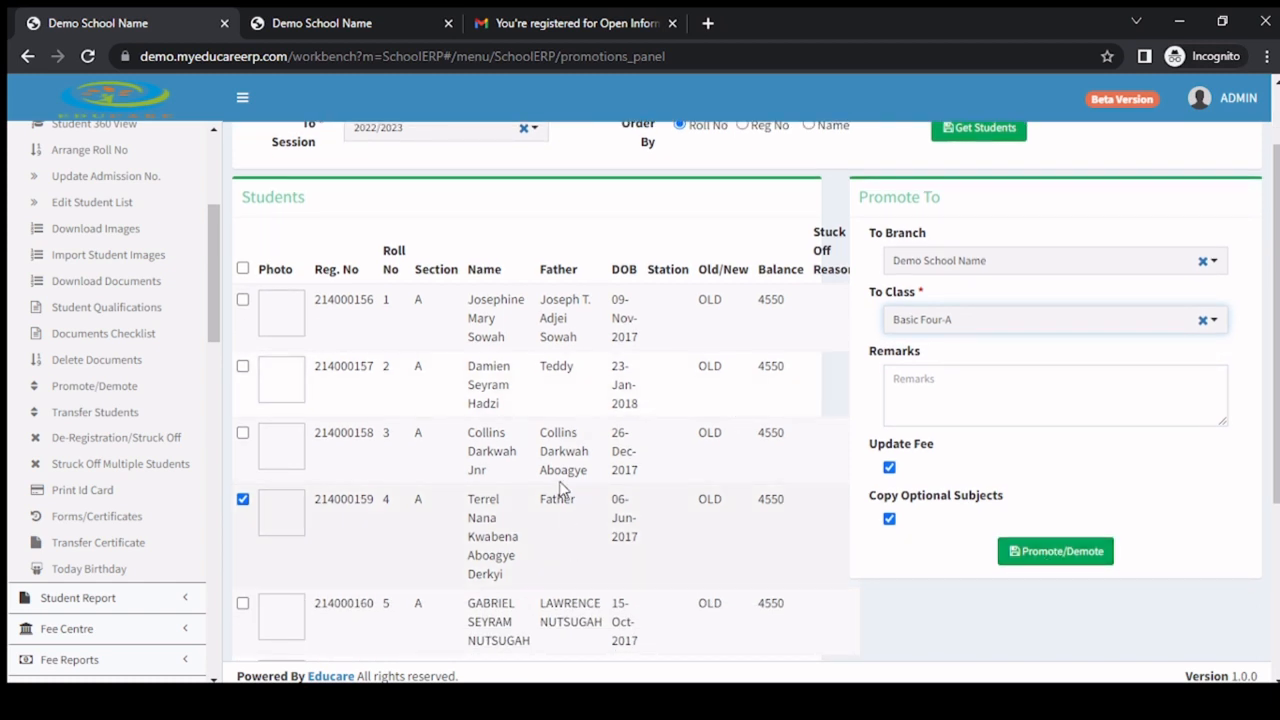
scroll(530, 410, "up", 1)
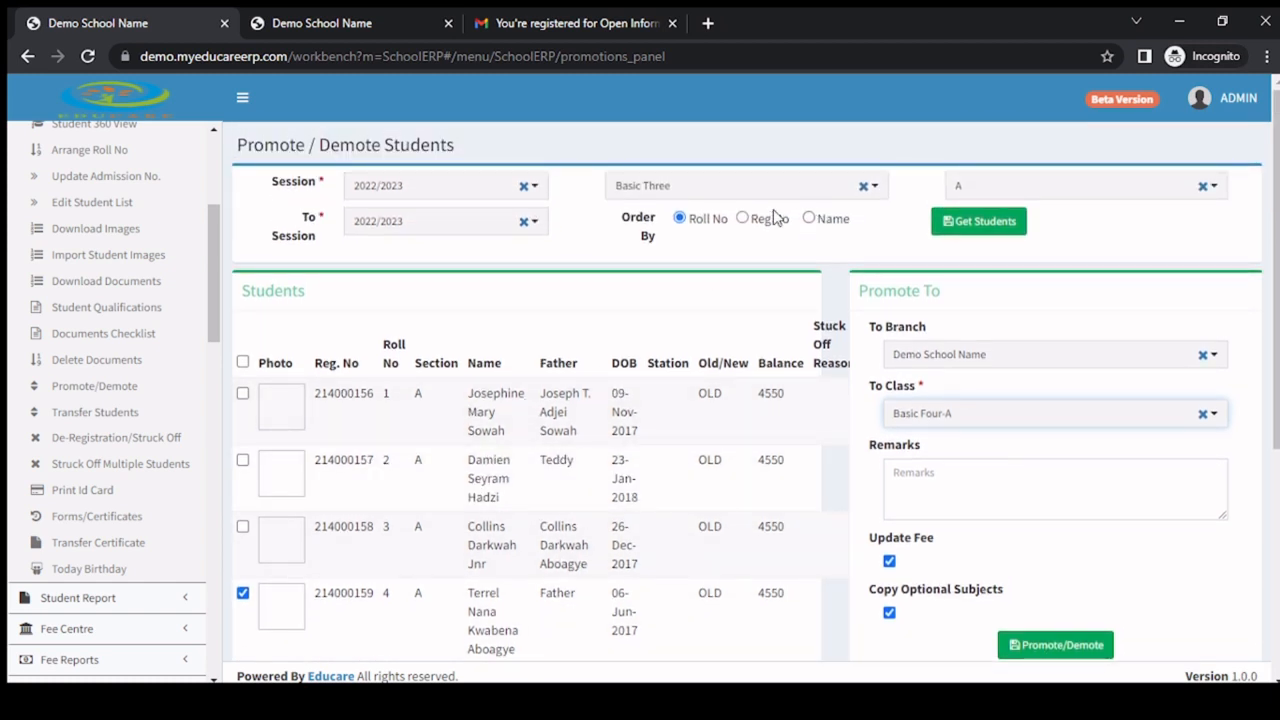
scroll(857, 480, "down", 2)
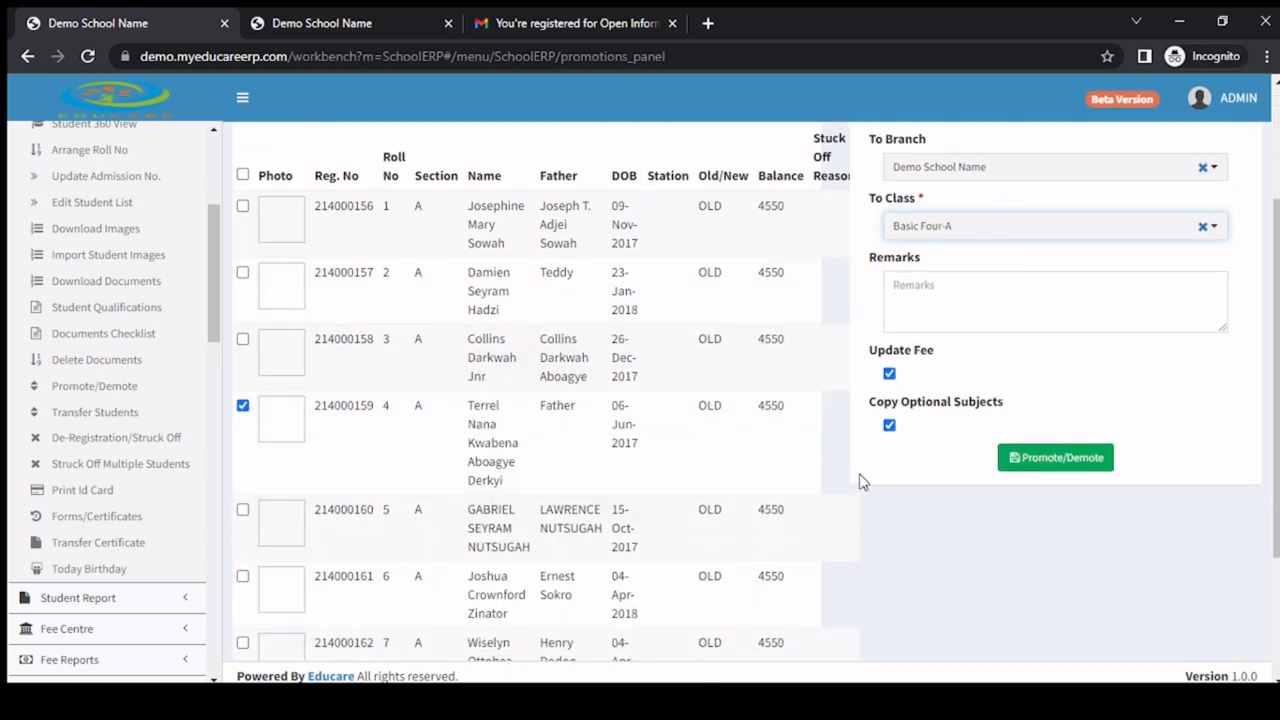
scroll(995, 257, "up", 2)
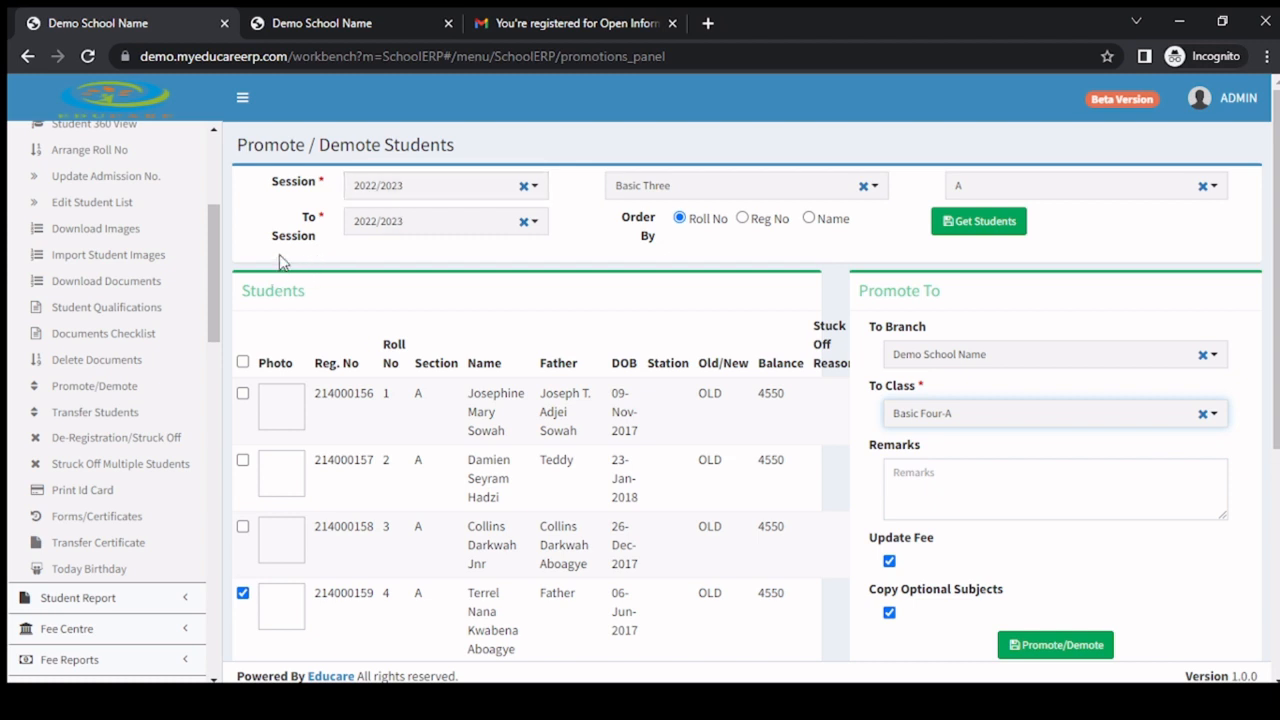
Set the target session for the promotion to 2023/2024.
left_click(420, 240)
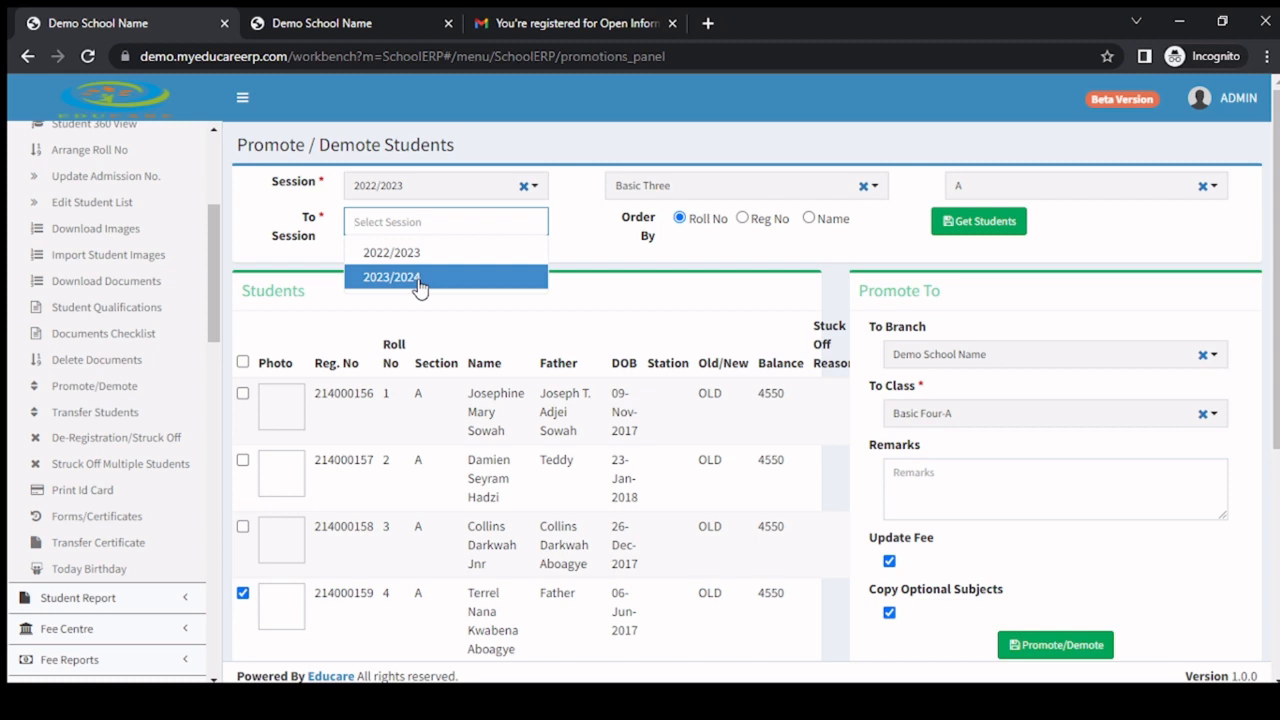
left_click(420, 280)
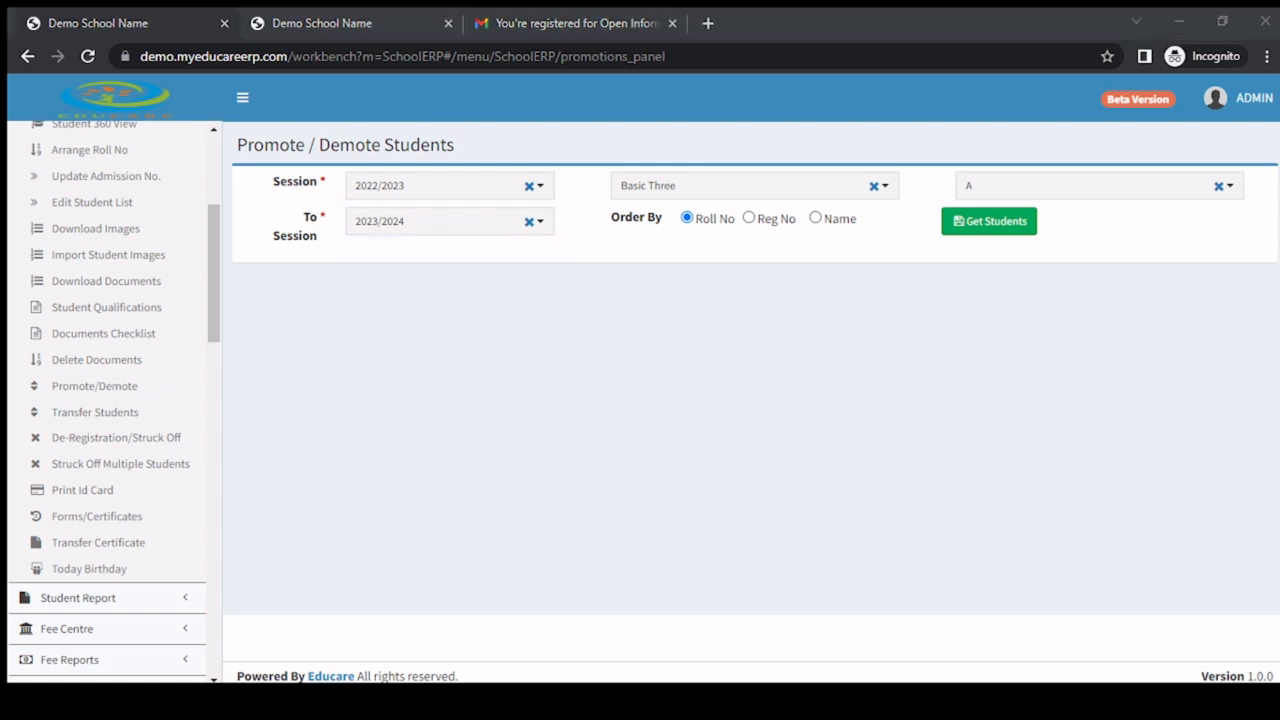
left_click(273, 358)
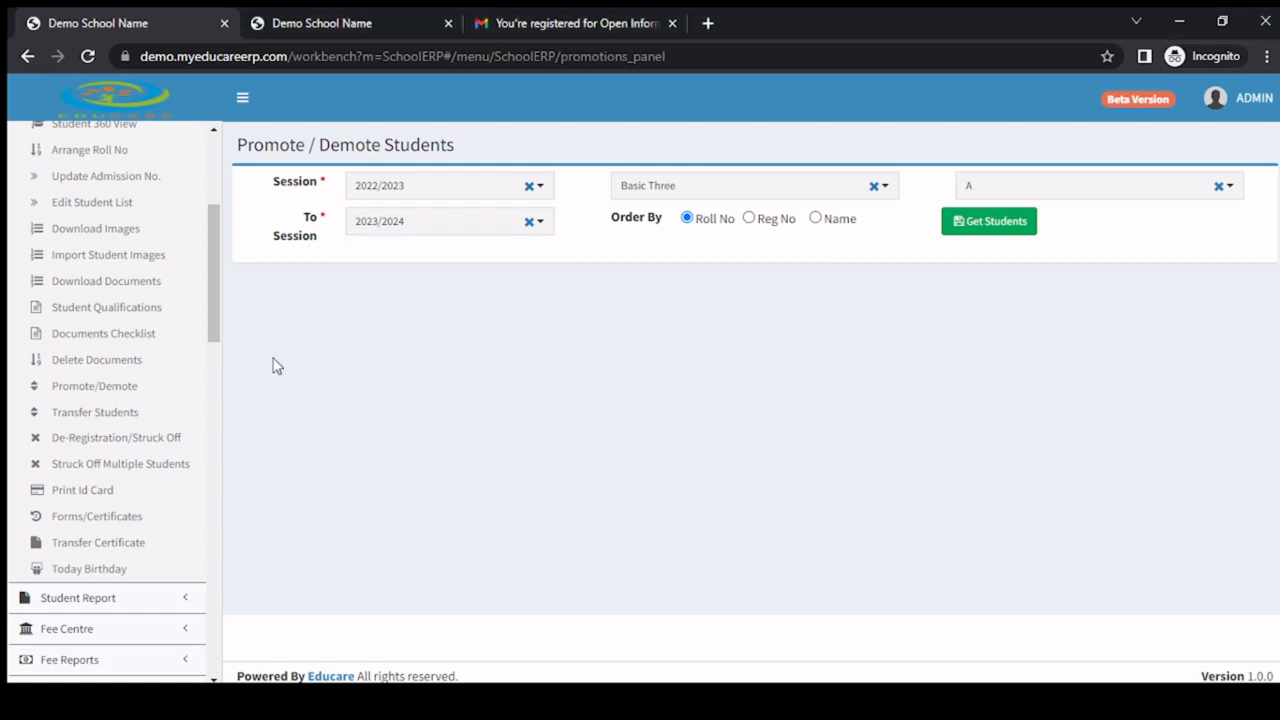
Open the Transfer Students page and choose 2022/2023 as the source session.
left_click(91, 418)
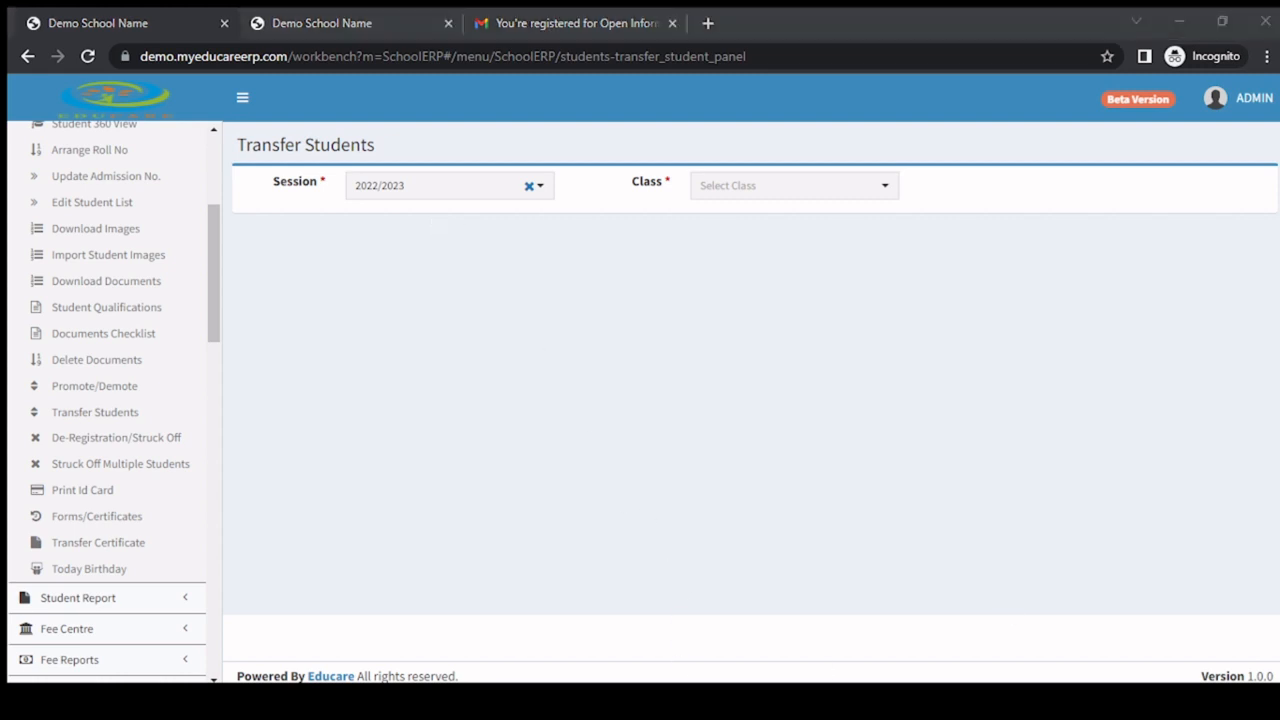
left_click(295, 387)
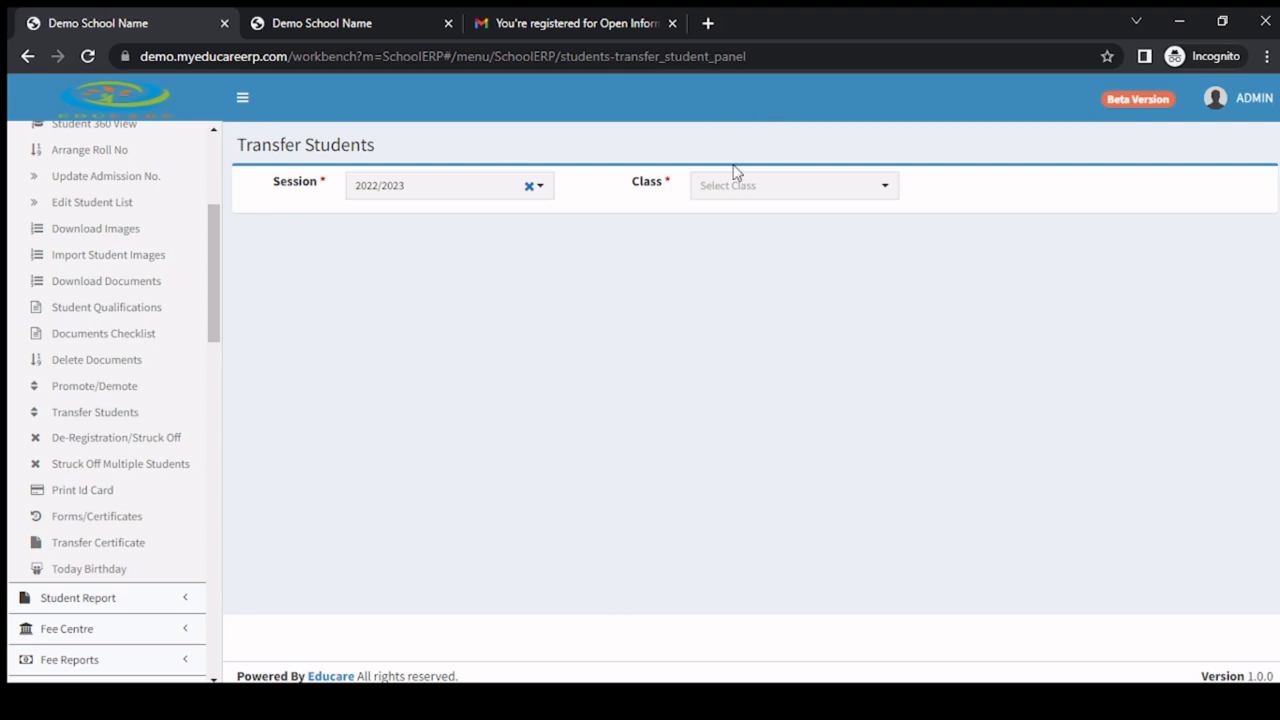
left_click(416, 190)
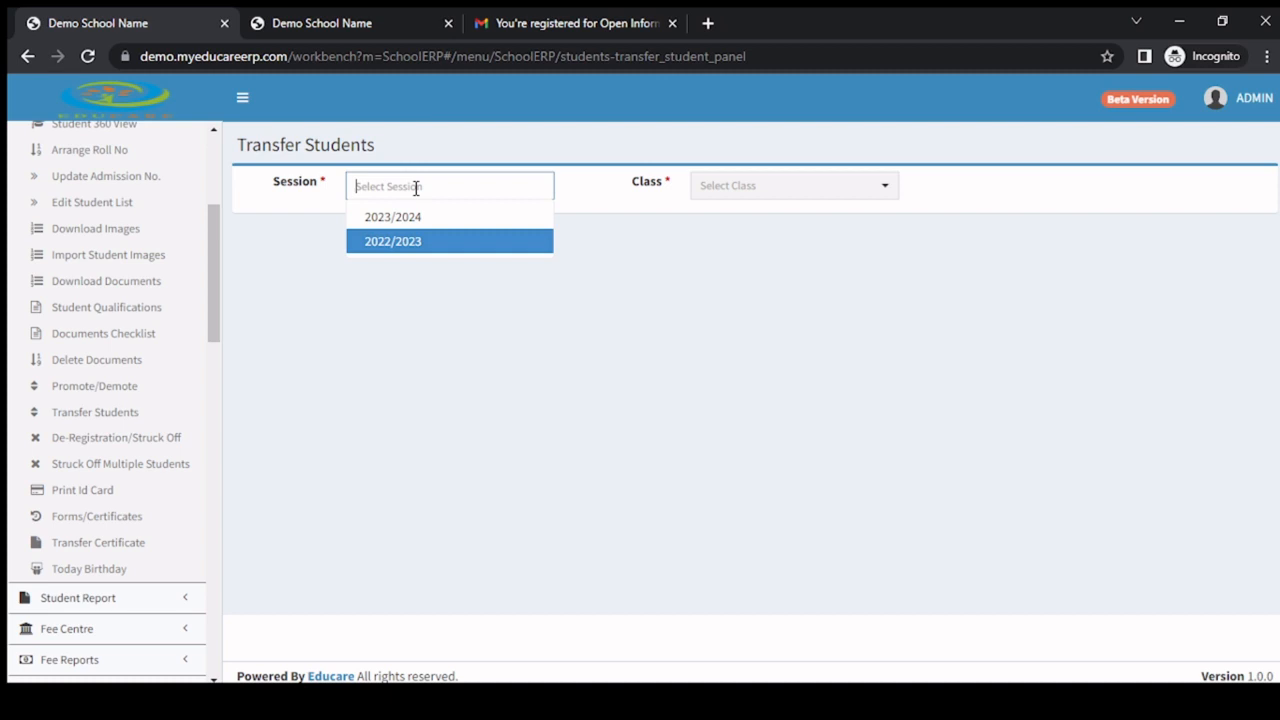
left_click(412, 252)
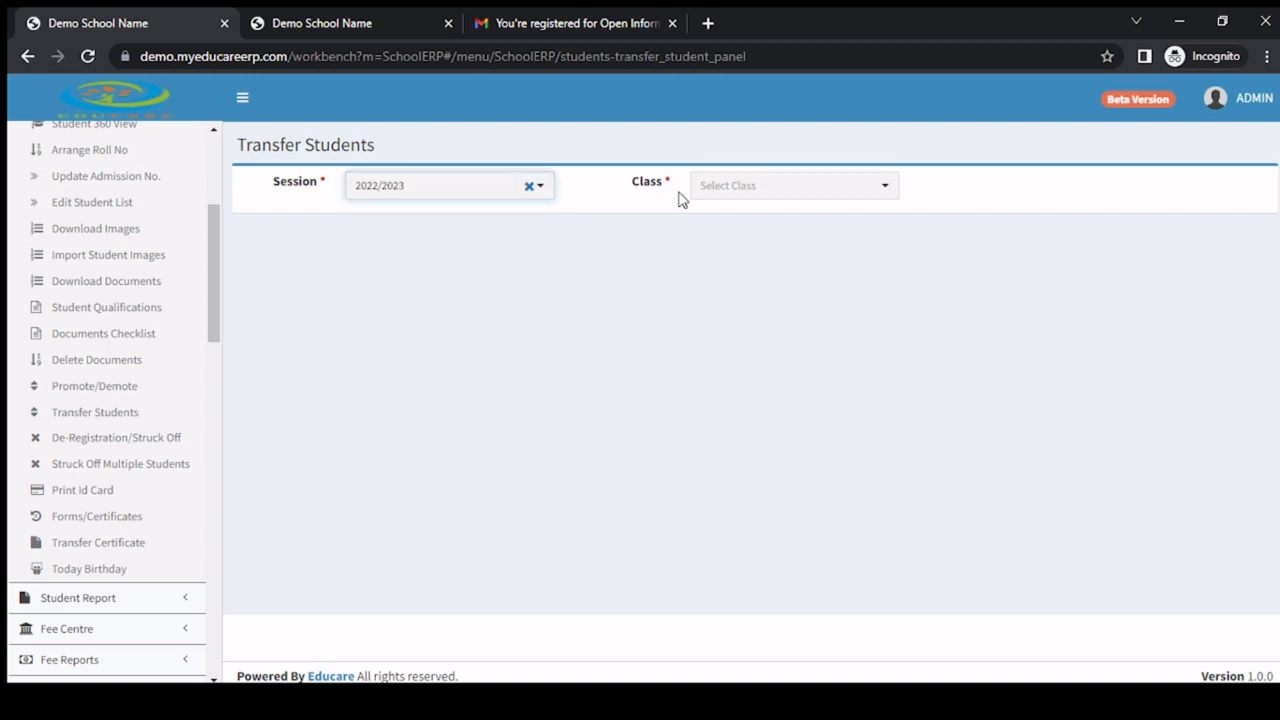
Choose class Basic One-A for the transfer and set the session to transfer to as 2023/2024.
left_click(725, 187)
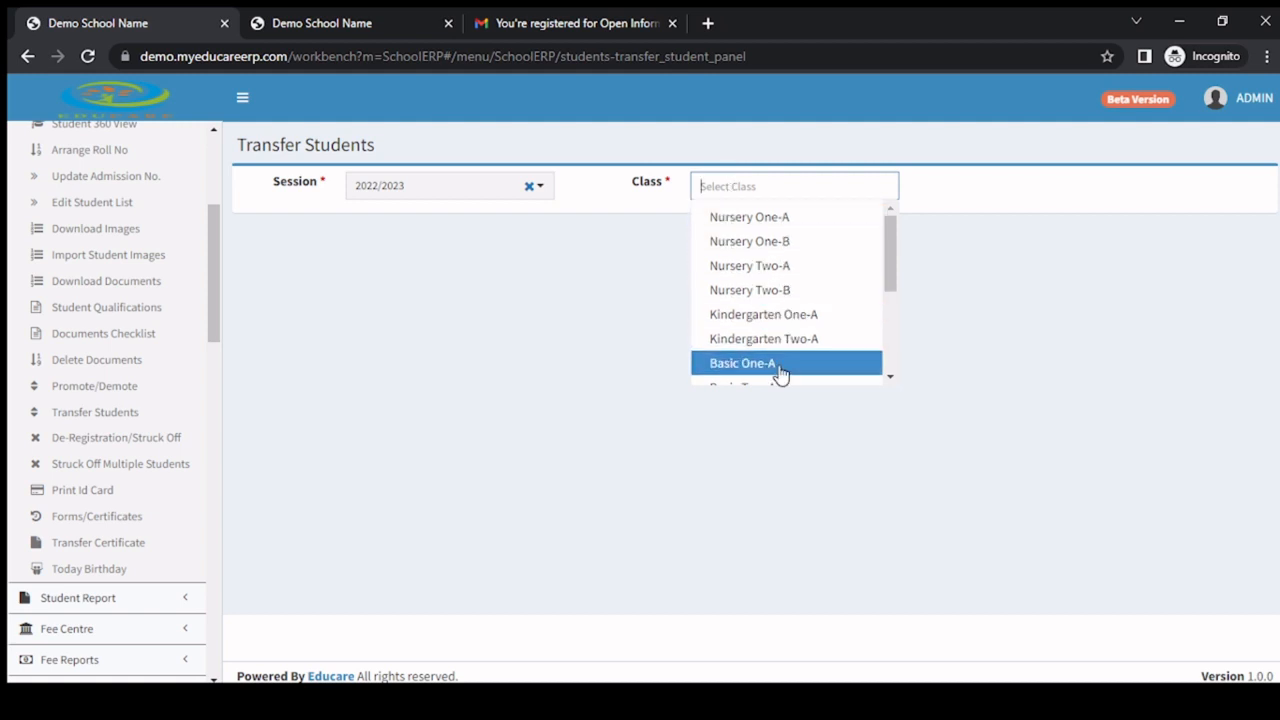
scroll(780, 350, "down", 1)
left_click(752, 269)
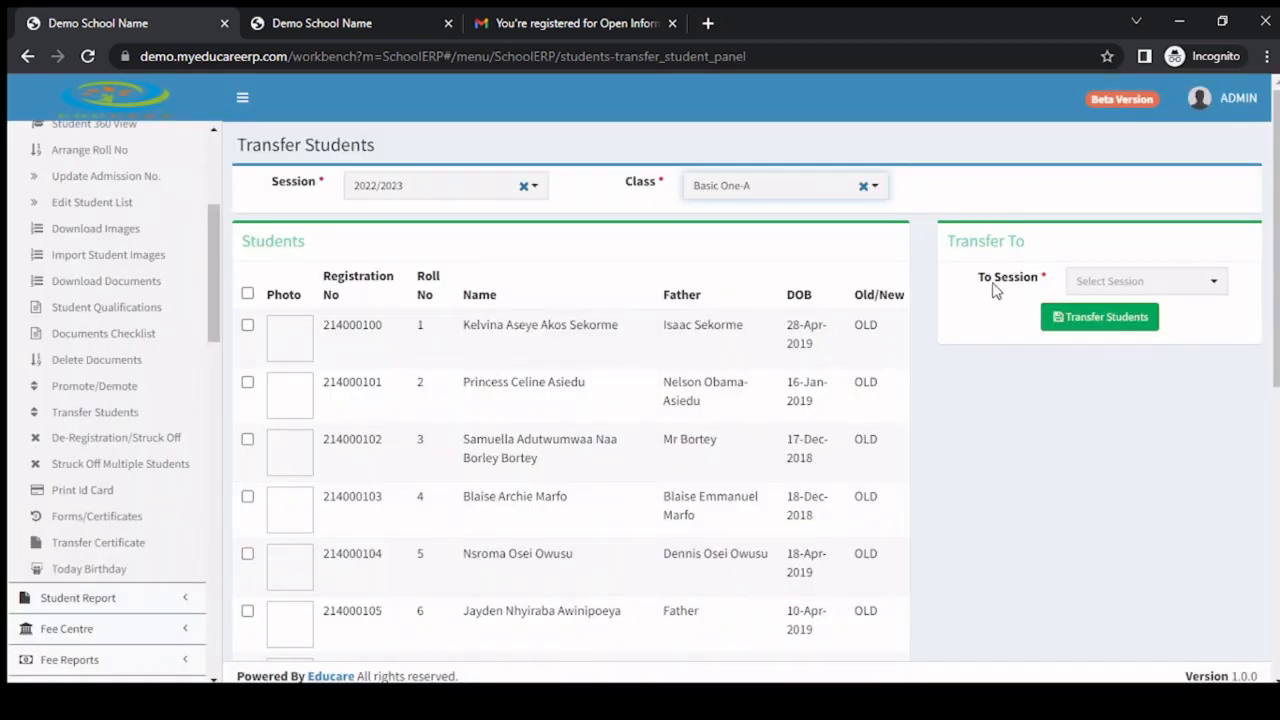
left_click(1132, 283)
left_click(1113, 338)
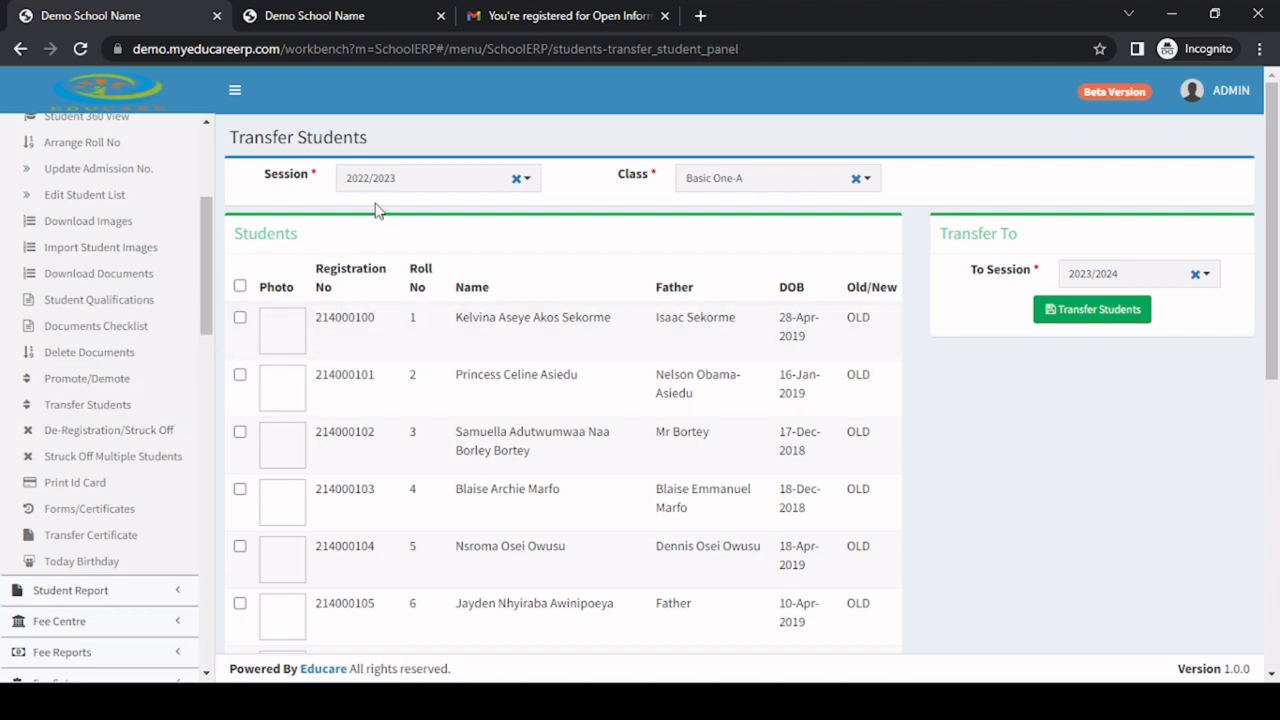
Choose source session 2022/2023, class Basic One-A and target session 2023/2024 again for the student transfer.
left_click(417, 185)
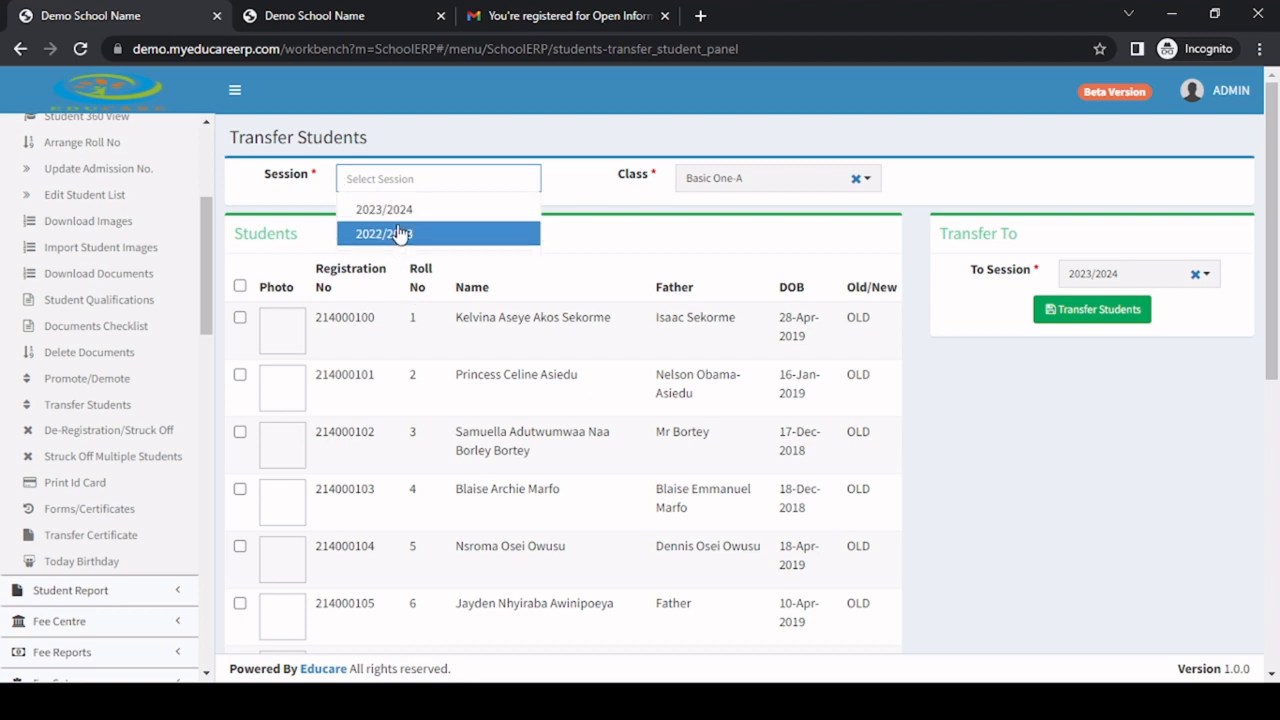
left_click(399, 240)
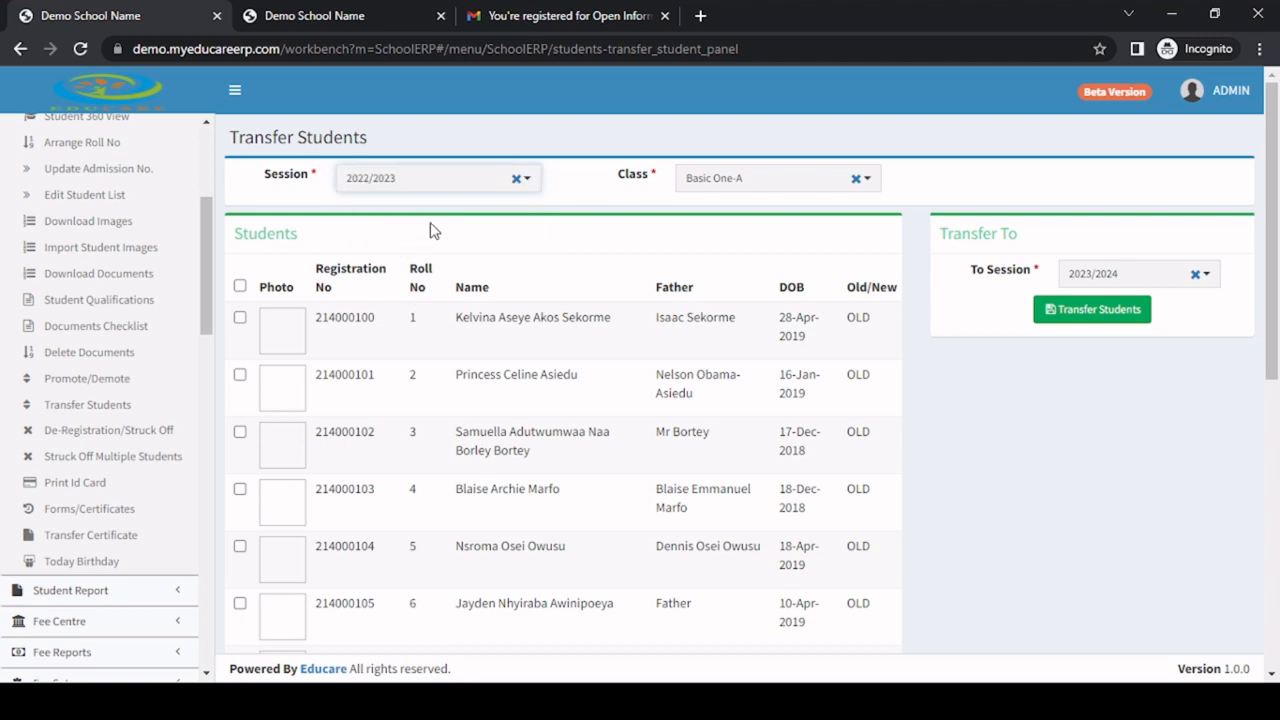
left_click(800, 183)
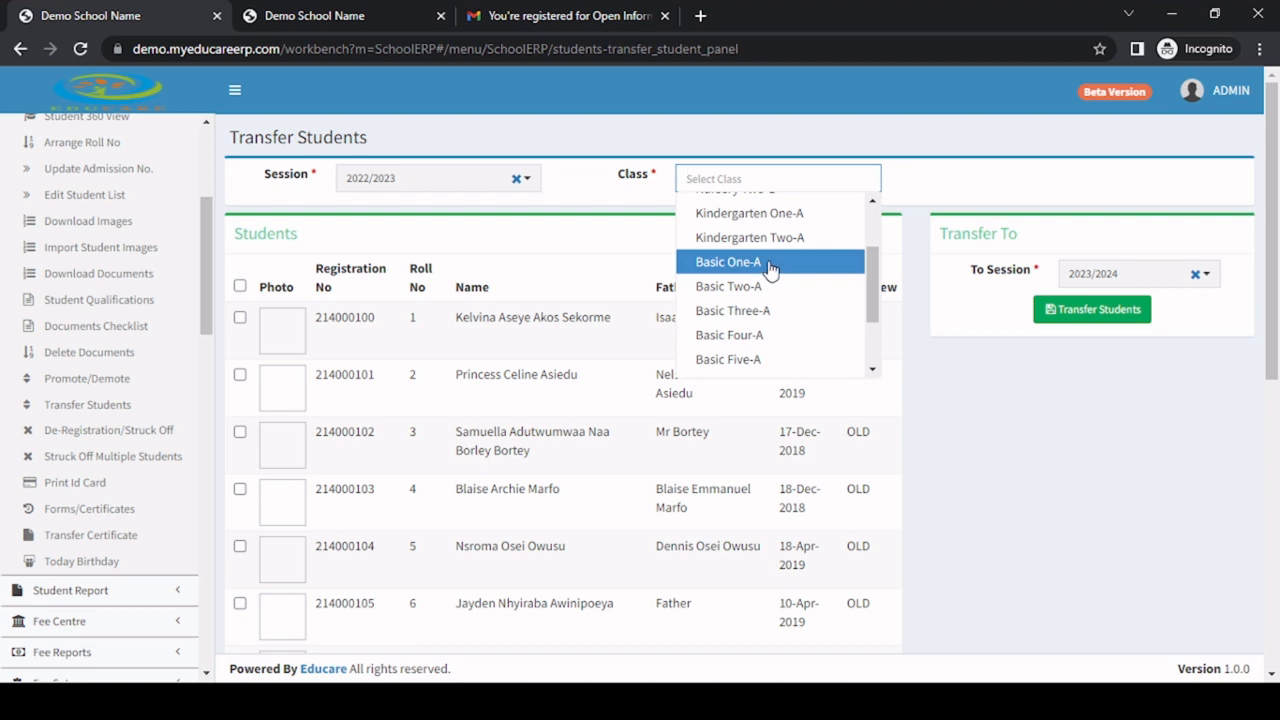
left_click(771, 266)
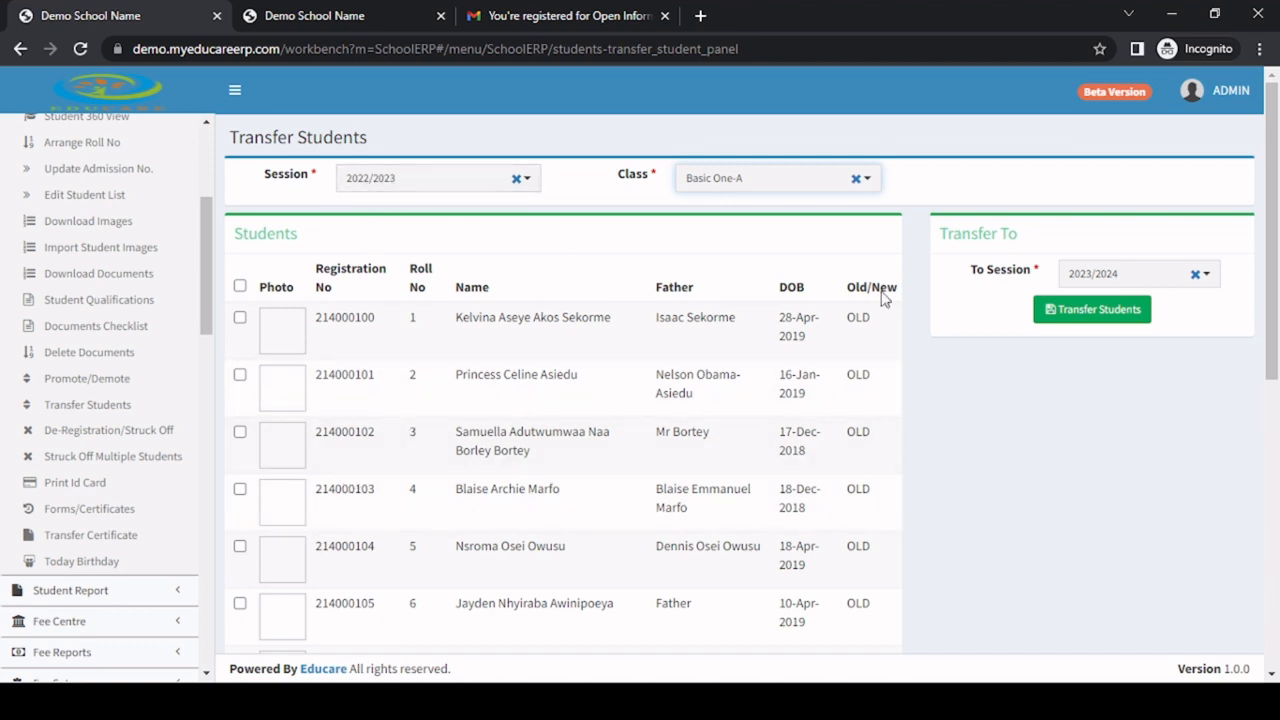
left_click(1120, 284)
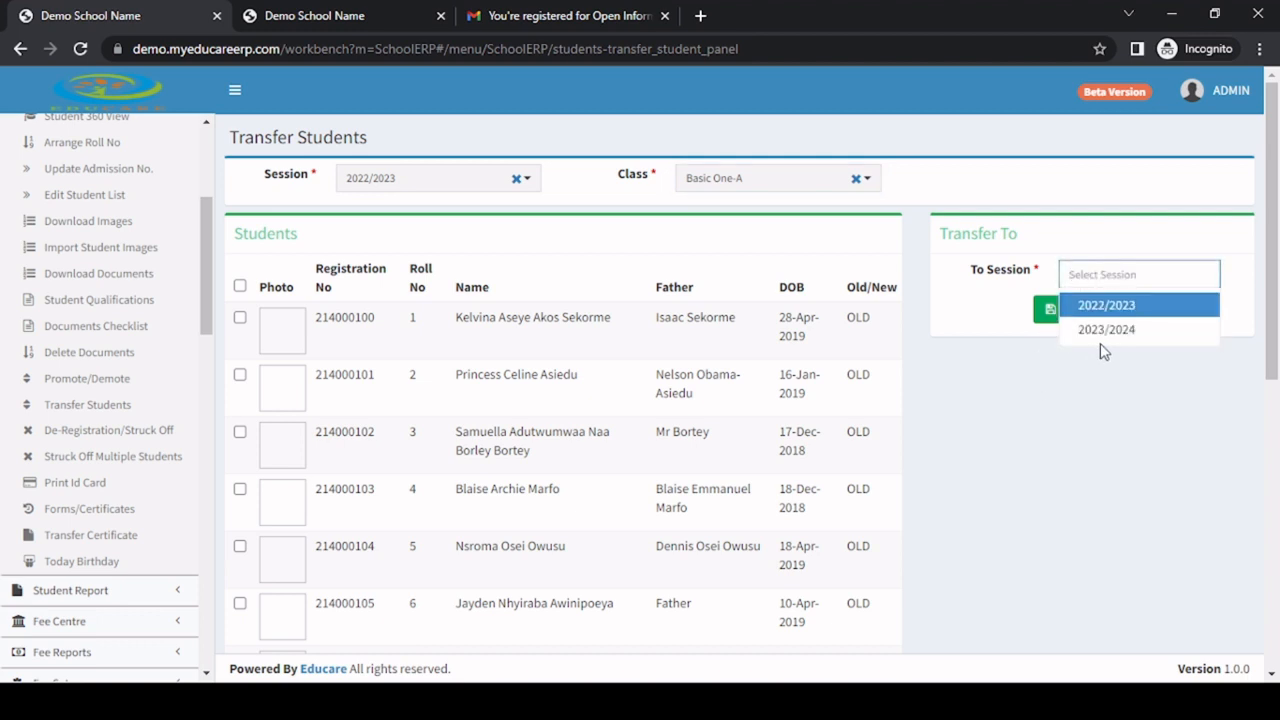
left_click(1124, 331)
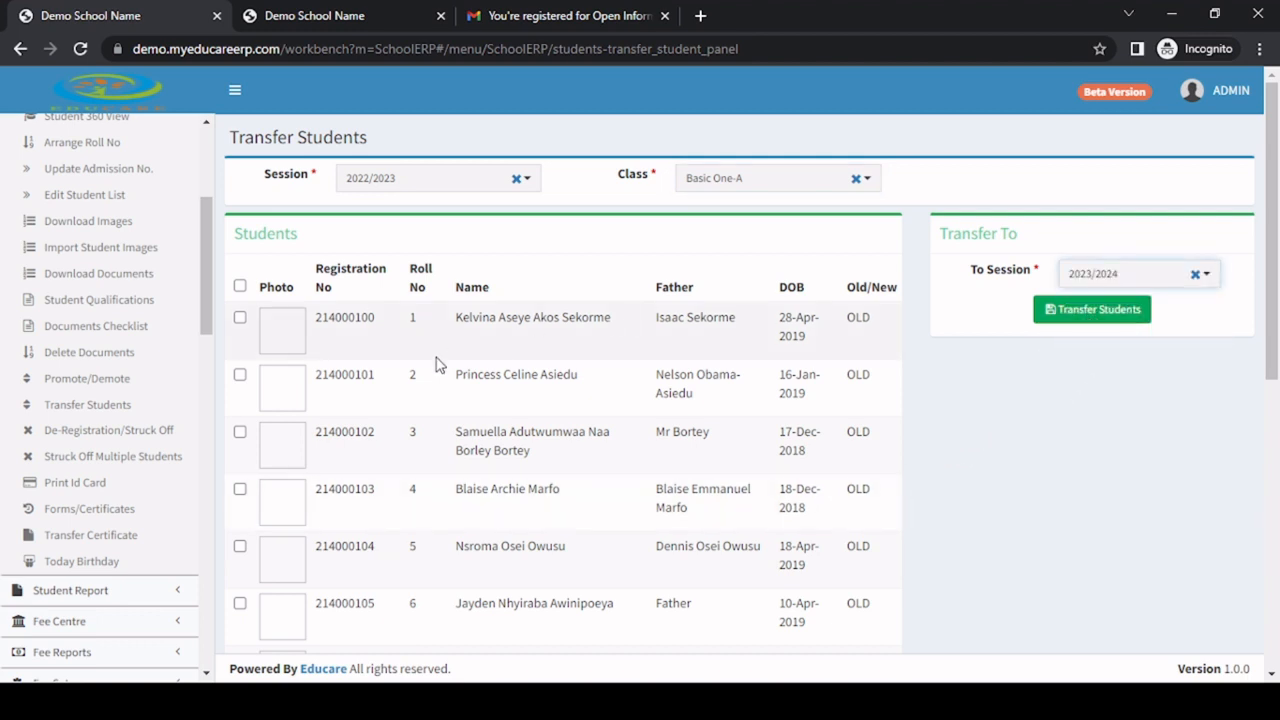
Select the fifth, sixth and seventh students in the Basic One-A list for transfer.
scroll(283, 332, "down", 4)
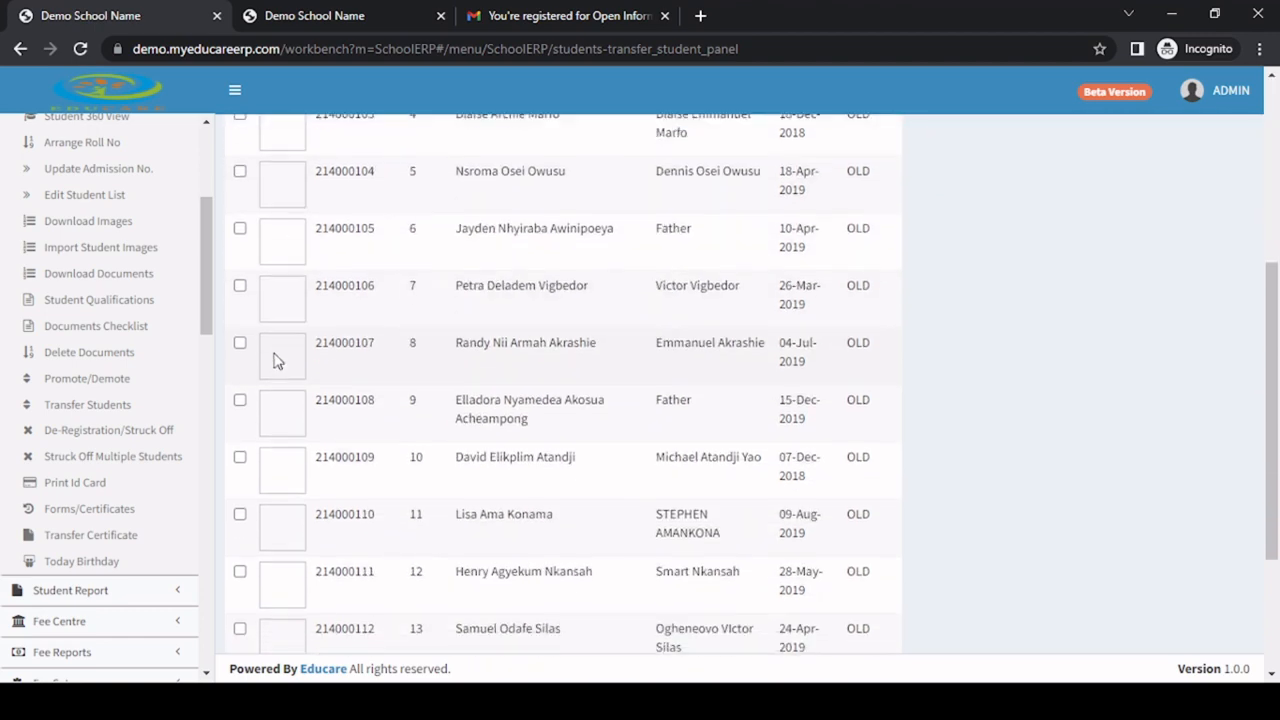
left_click(240, 171)
left_click(240, 229)
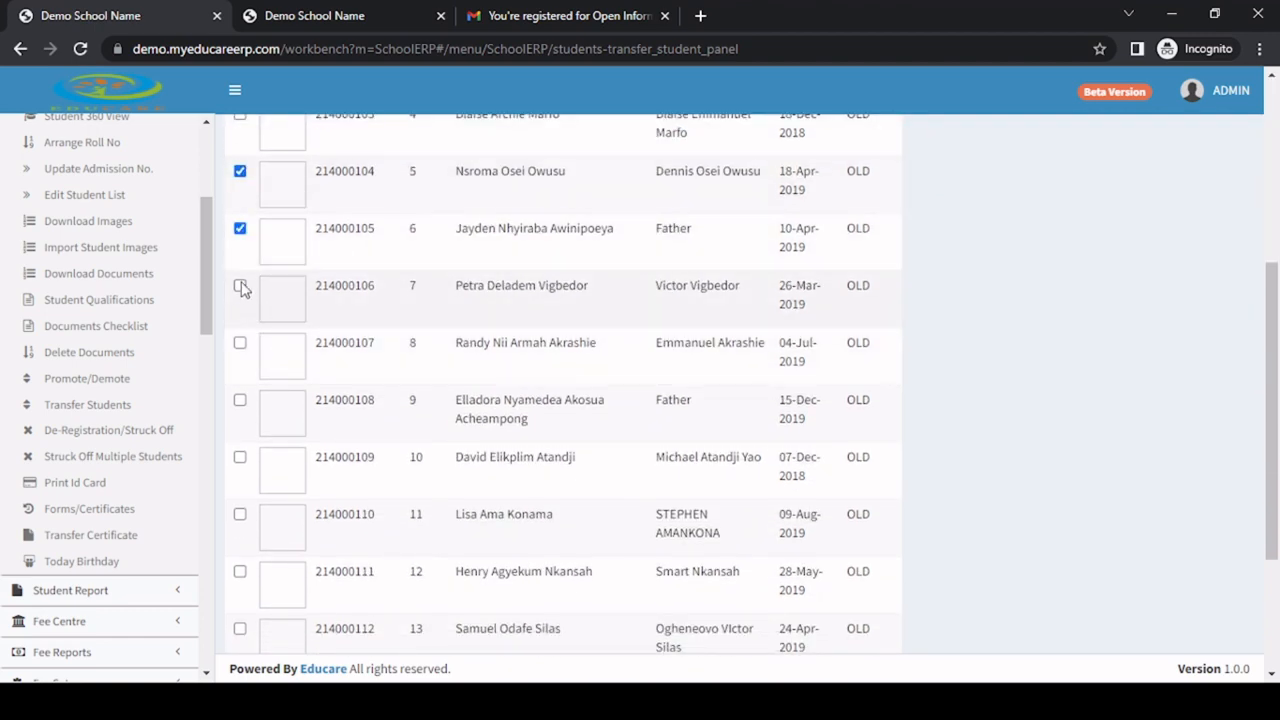
left_click(240, 286)
scroll(757, 341, "up", 5)
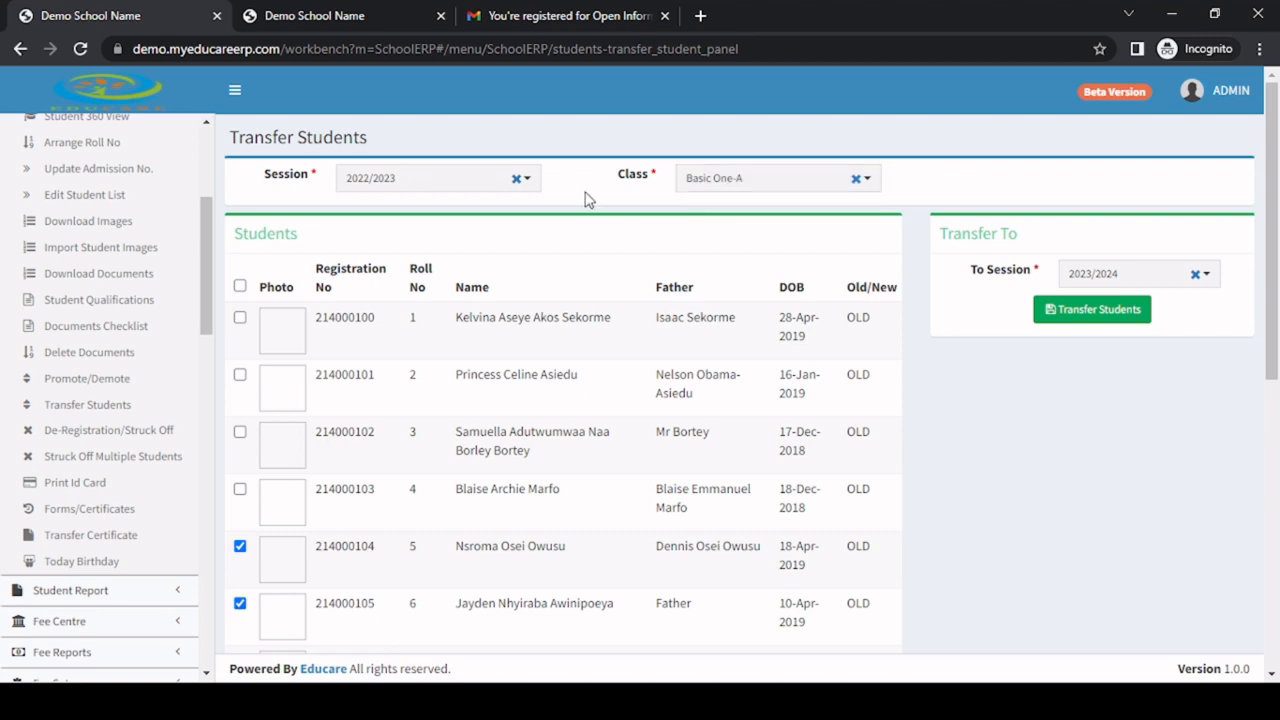
scroll(290, 327, "down", 1)
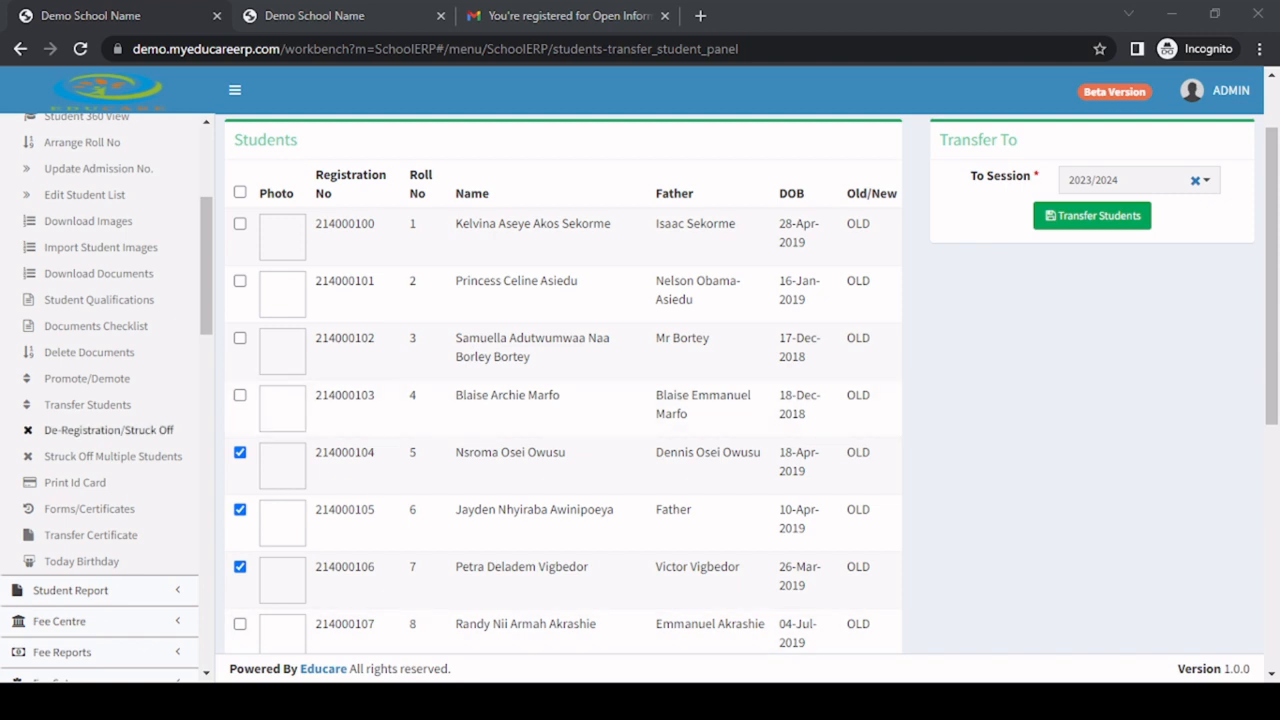
Open the student De-Registration/Struck Off page and choose a Basic Seven A student by registration number.
left_click(94, 437)
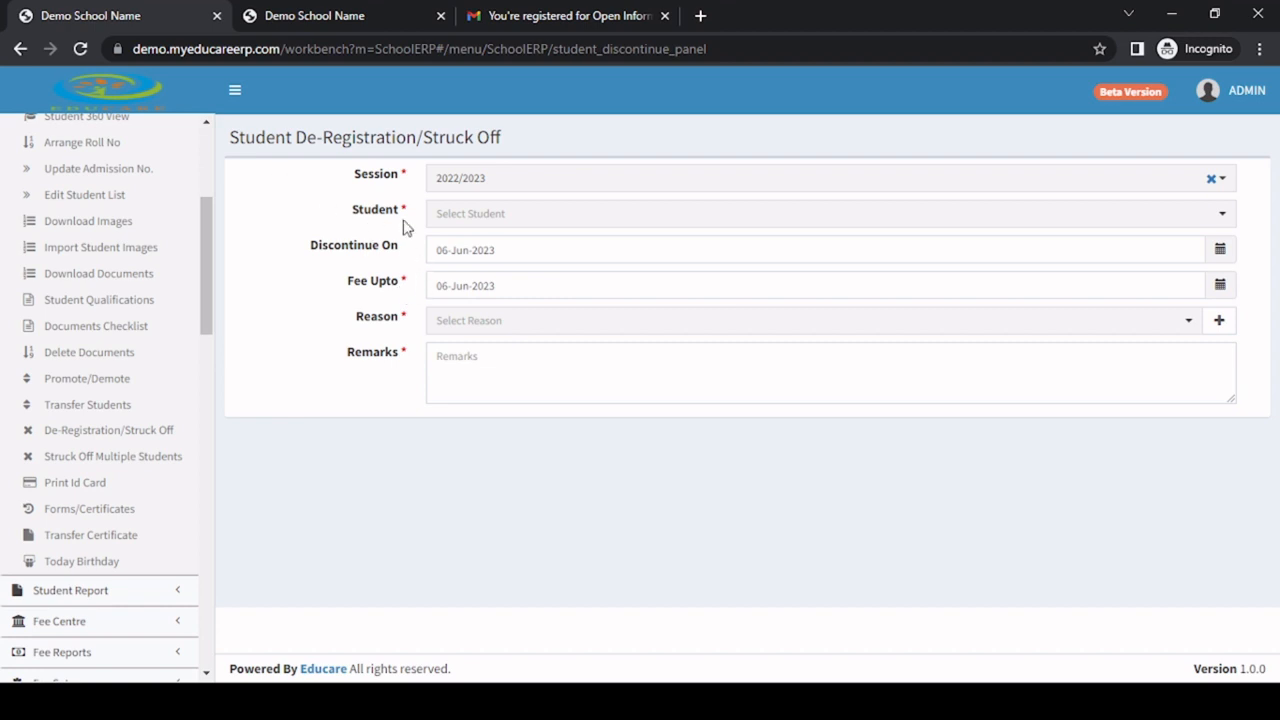
left_click(490, 218)
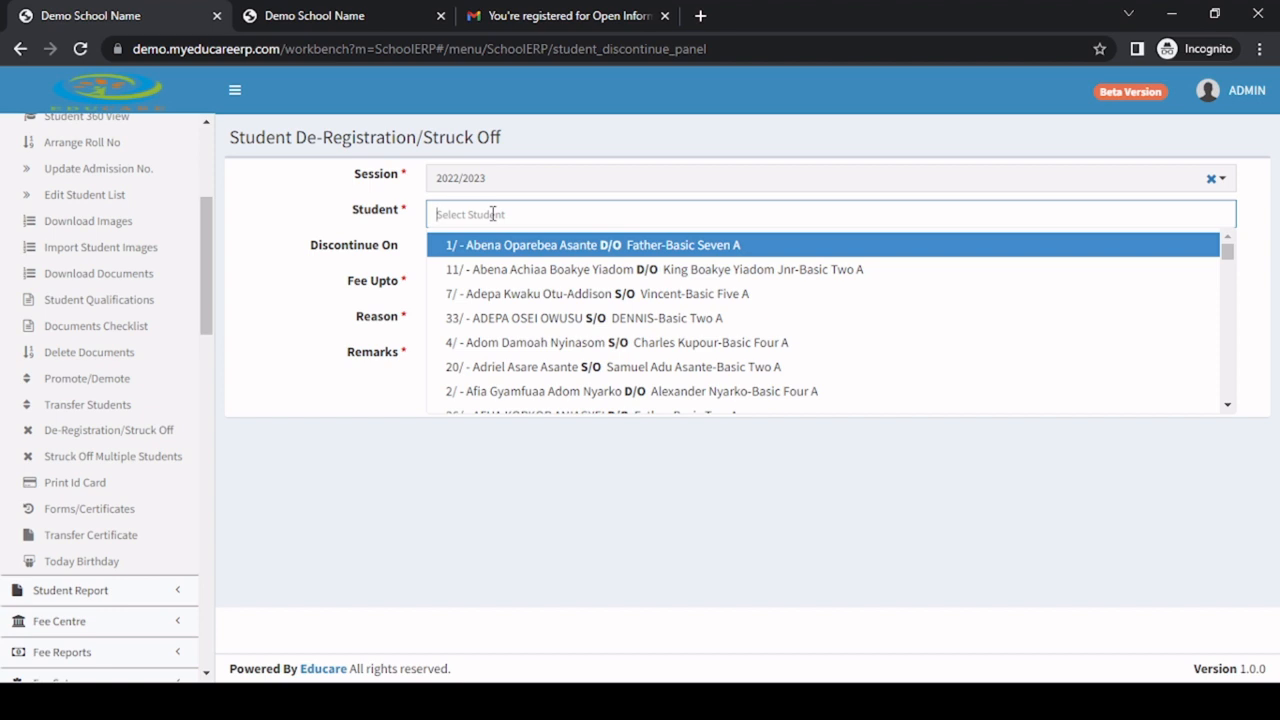
type("2")
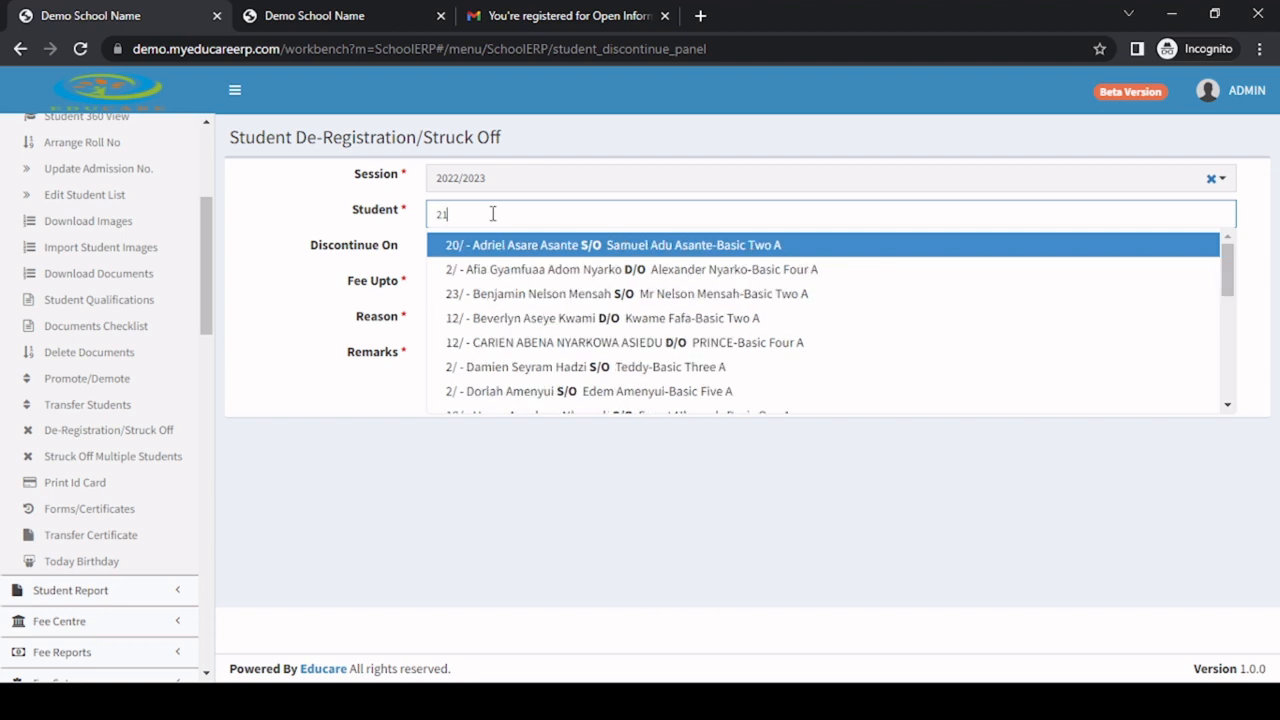
type("140002")
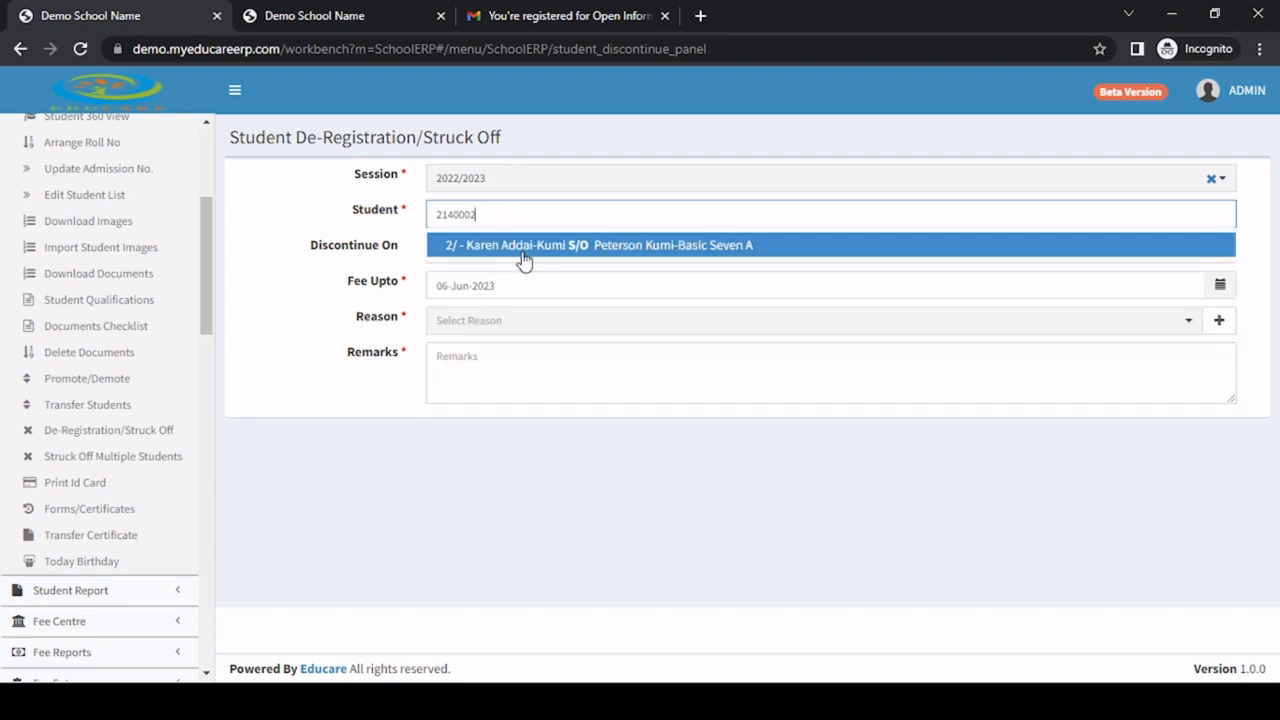
left_click(521, 248)
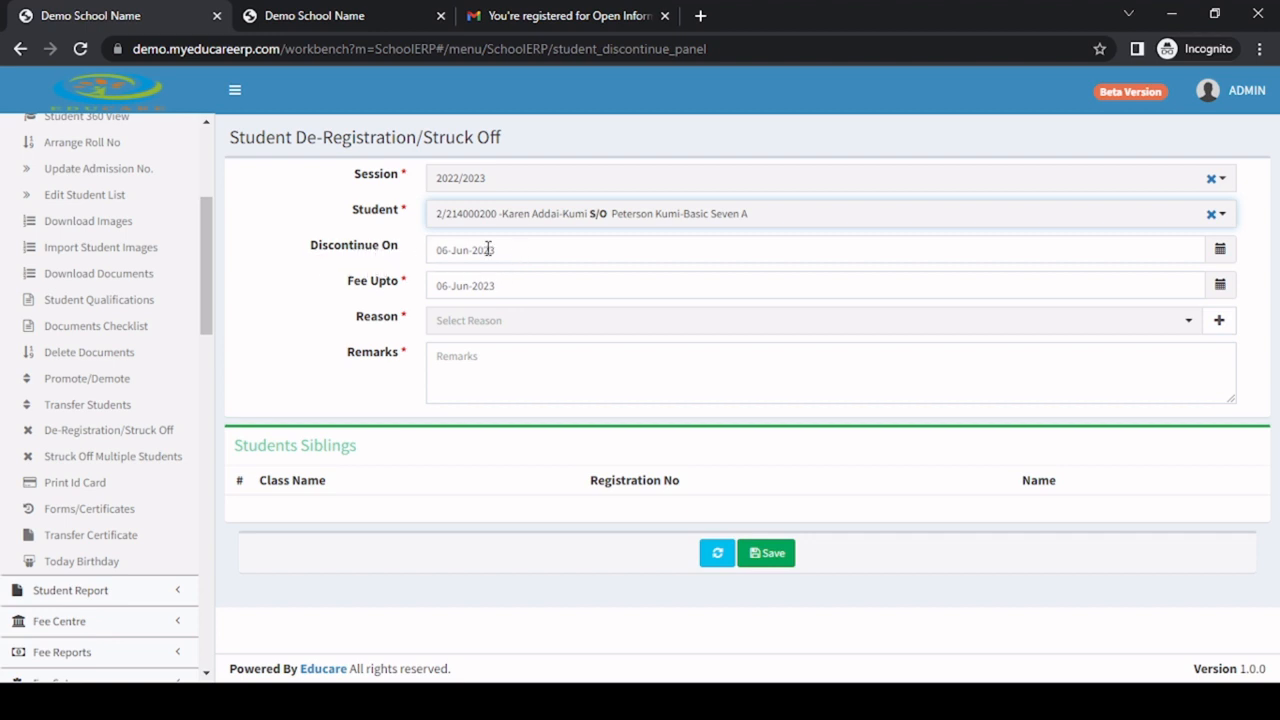
Choose Left as the reason for the student's de-registration.
left_click(521, 250)
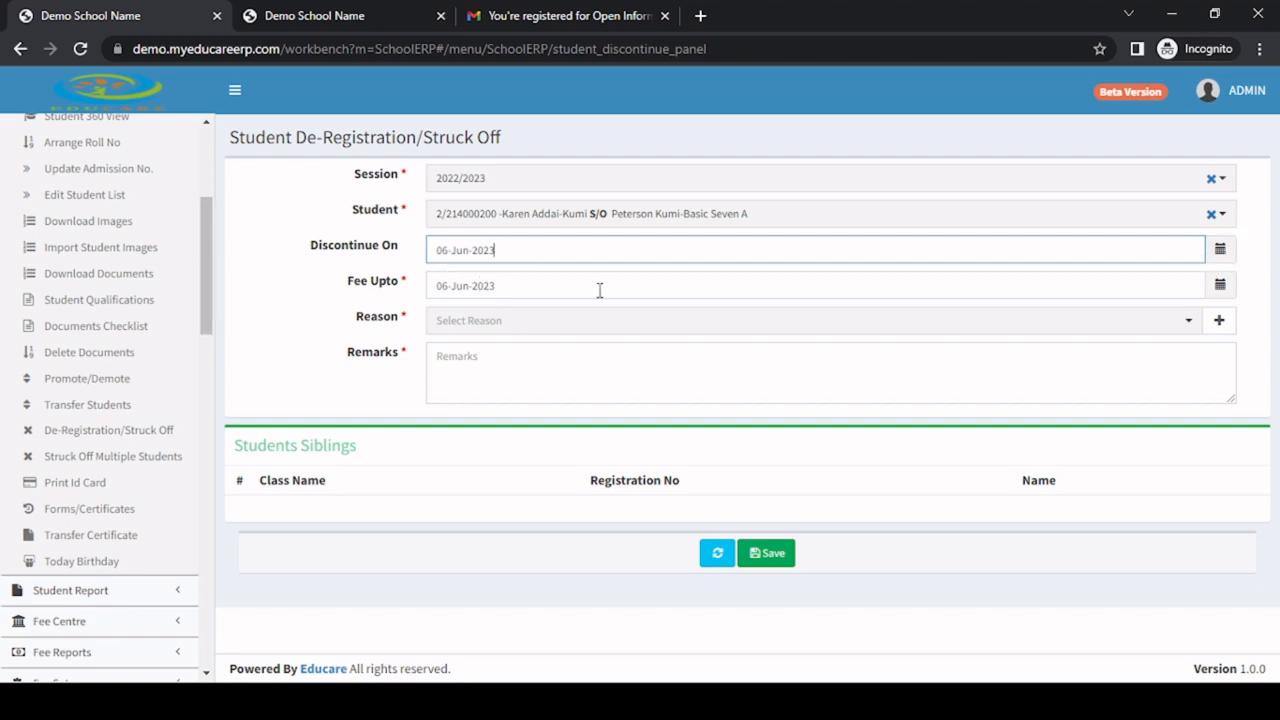
left_click(493, 317)
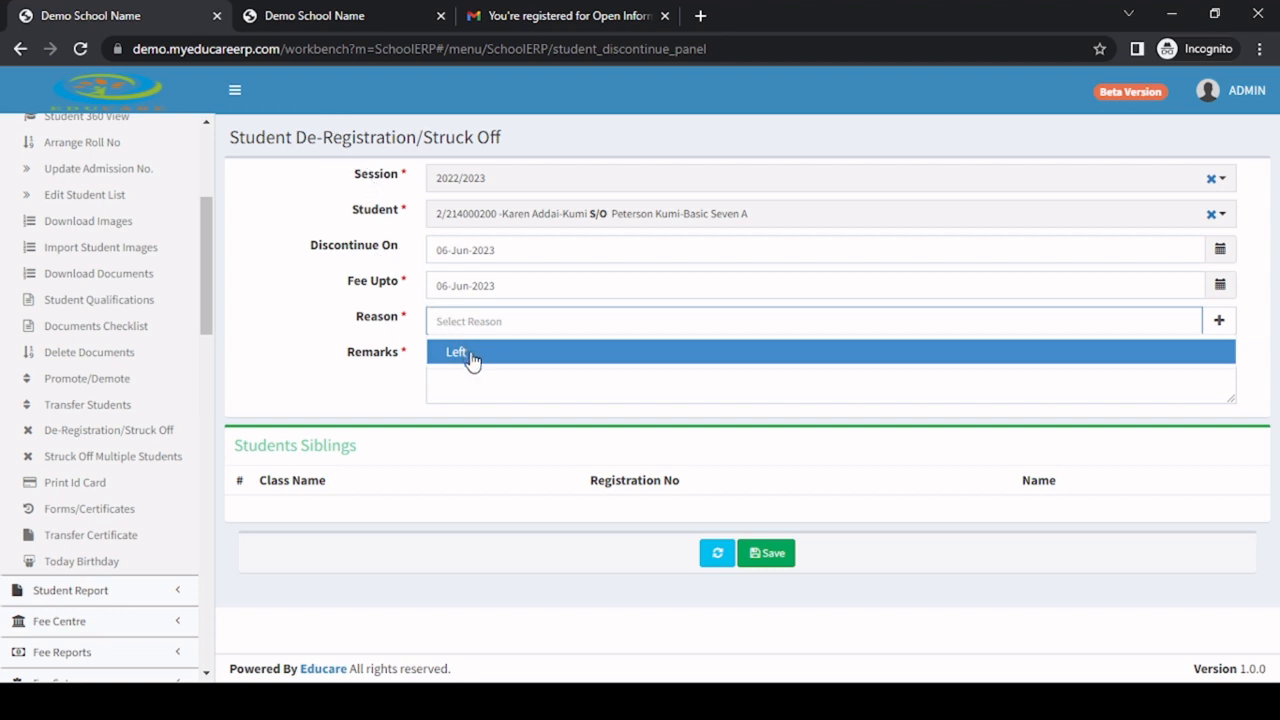
left_click(472, 355)
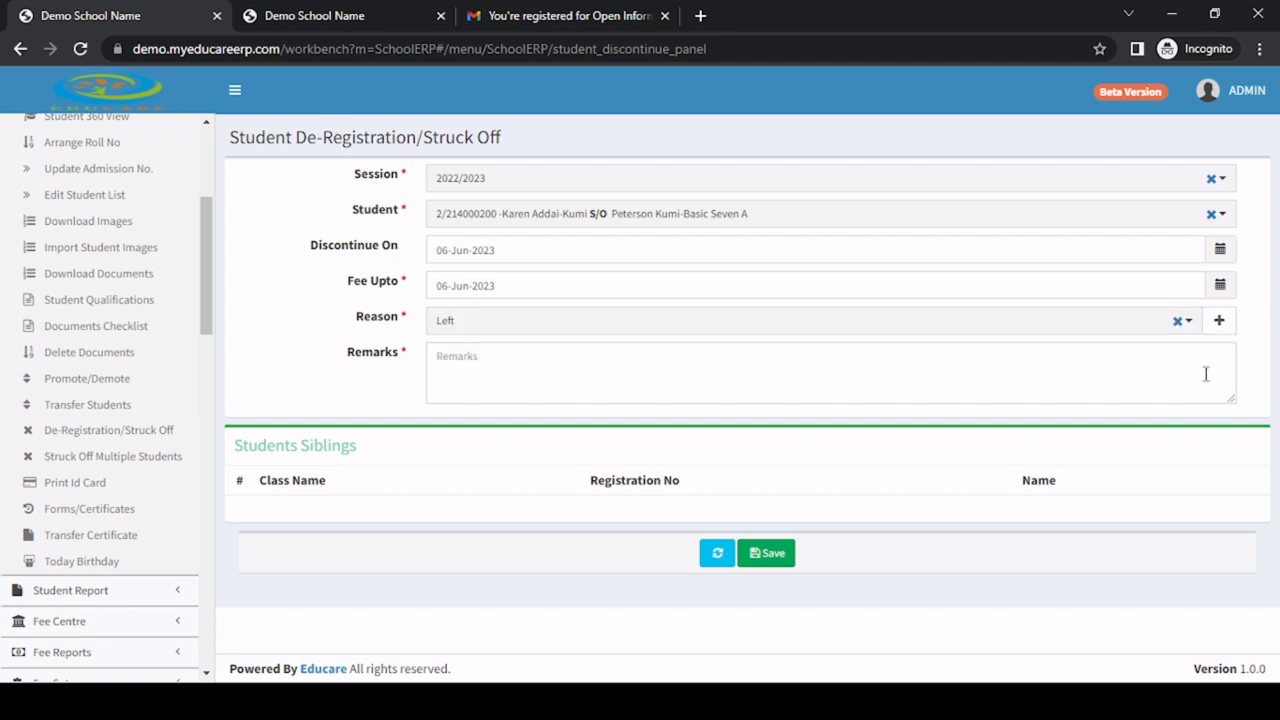
left_click(1218, 320)
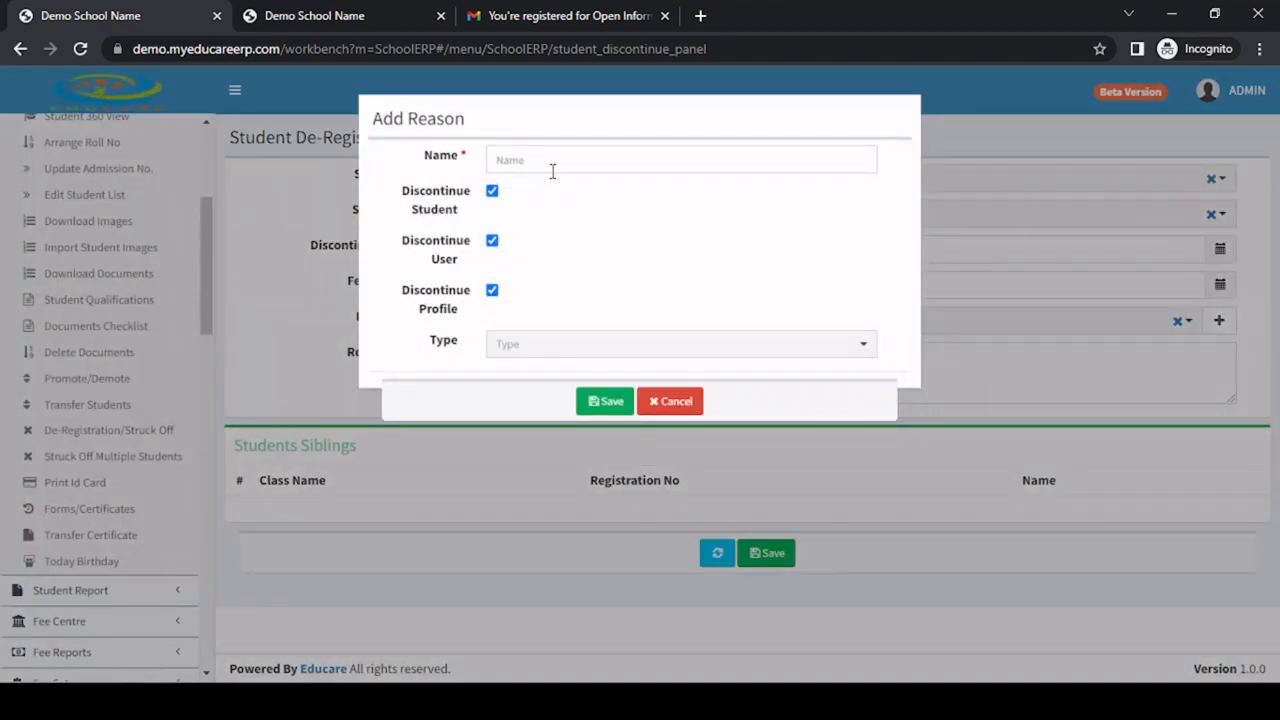
left_click(557, 162)
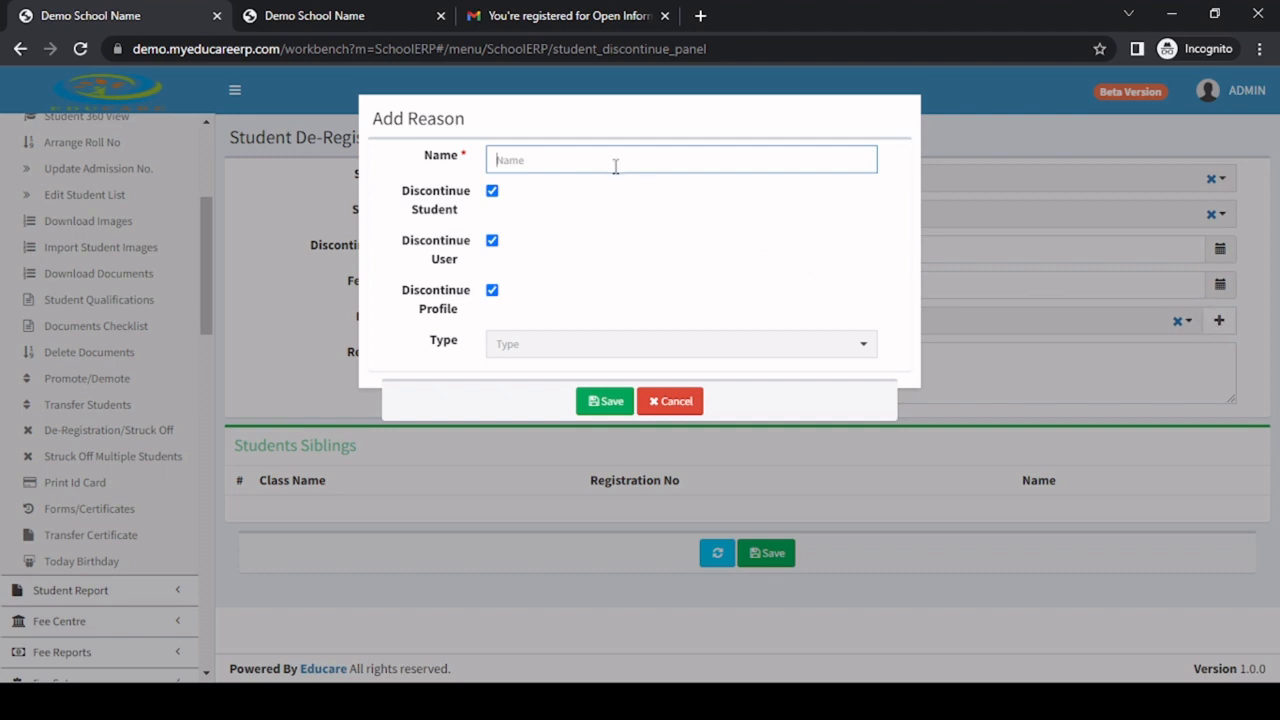
left_click(678, 405)
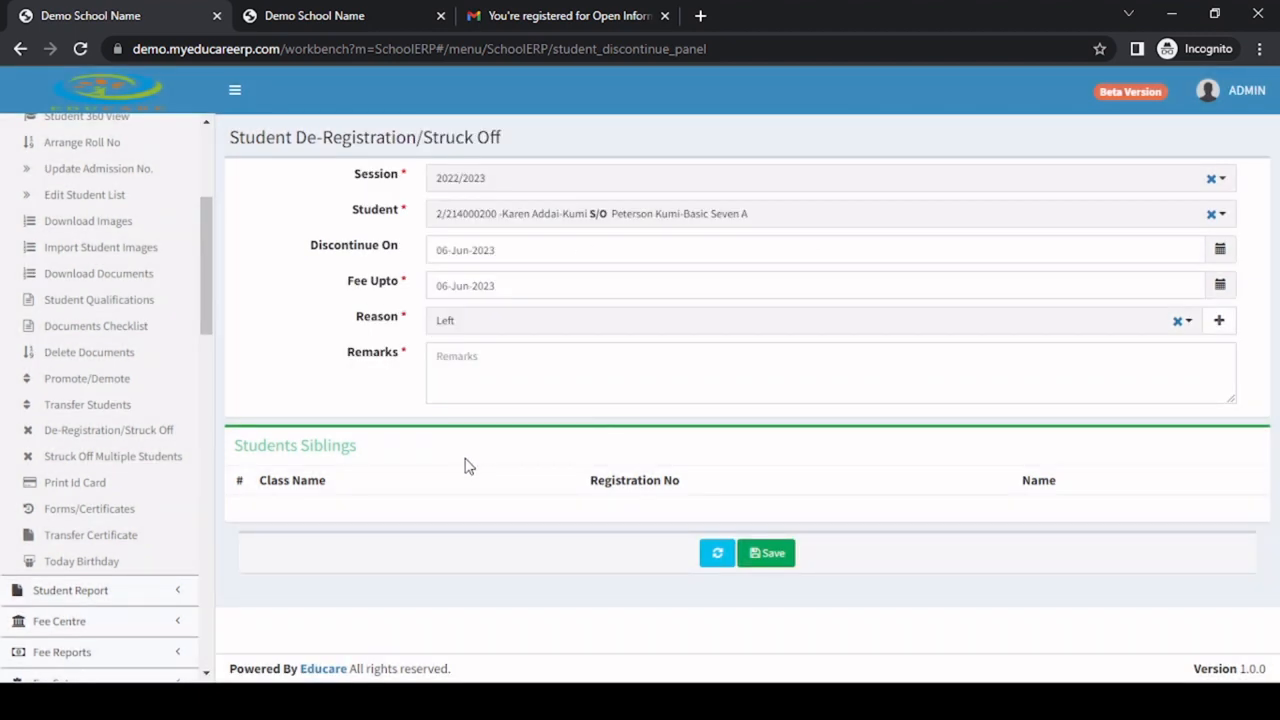
Enter "Stopped the school" as the remark for the student's de-registration.
left_click(450, 379)
type("S")
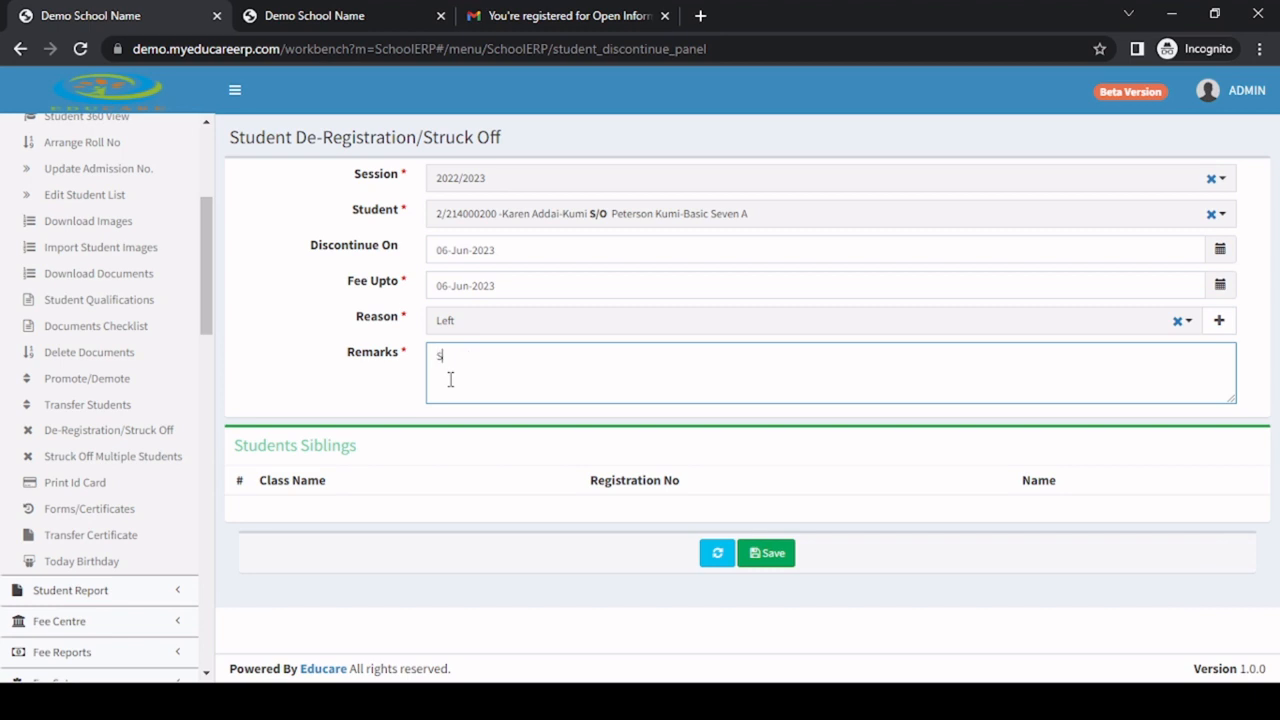
type("topped the school")
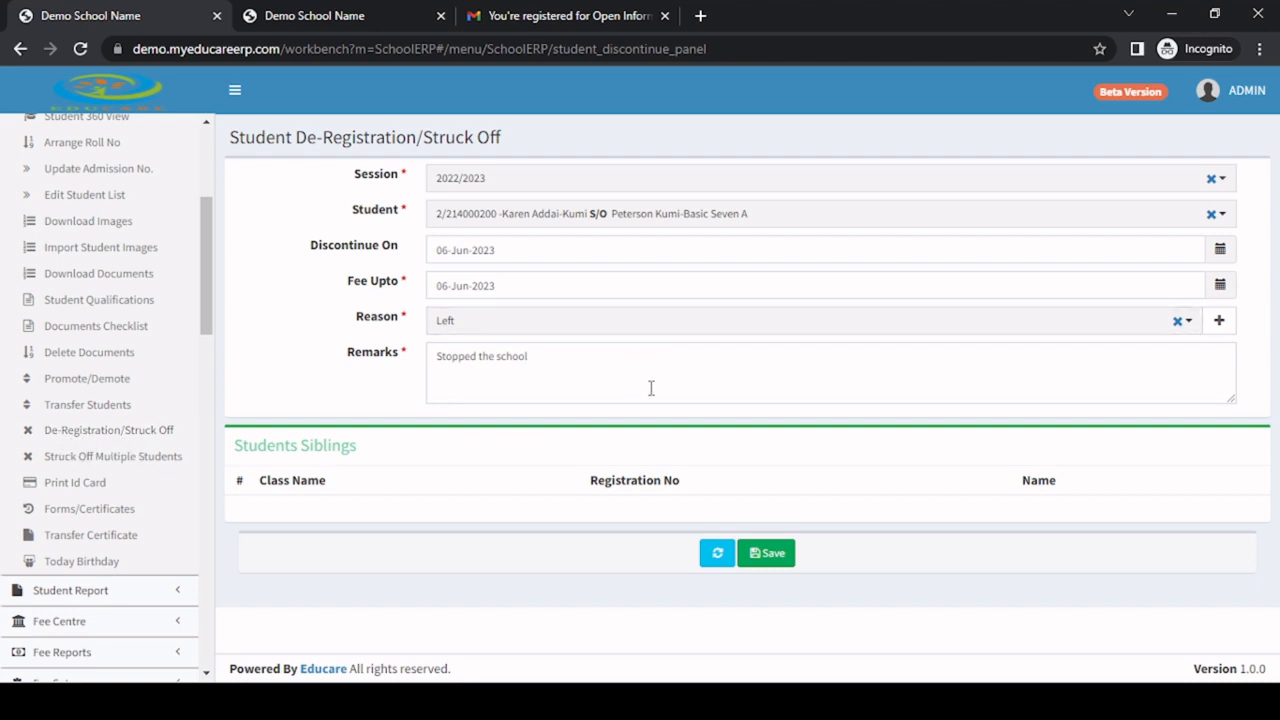
Open the Struck Off Multiple Students page and list the students of class Basic Three-A class-wise.
left_click(137, 458)
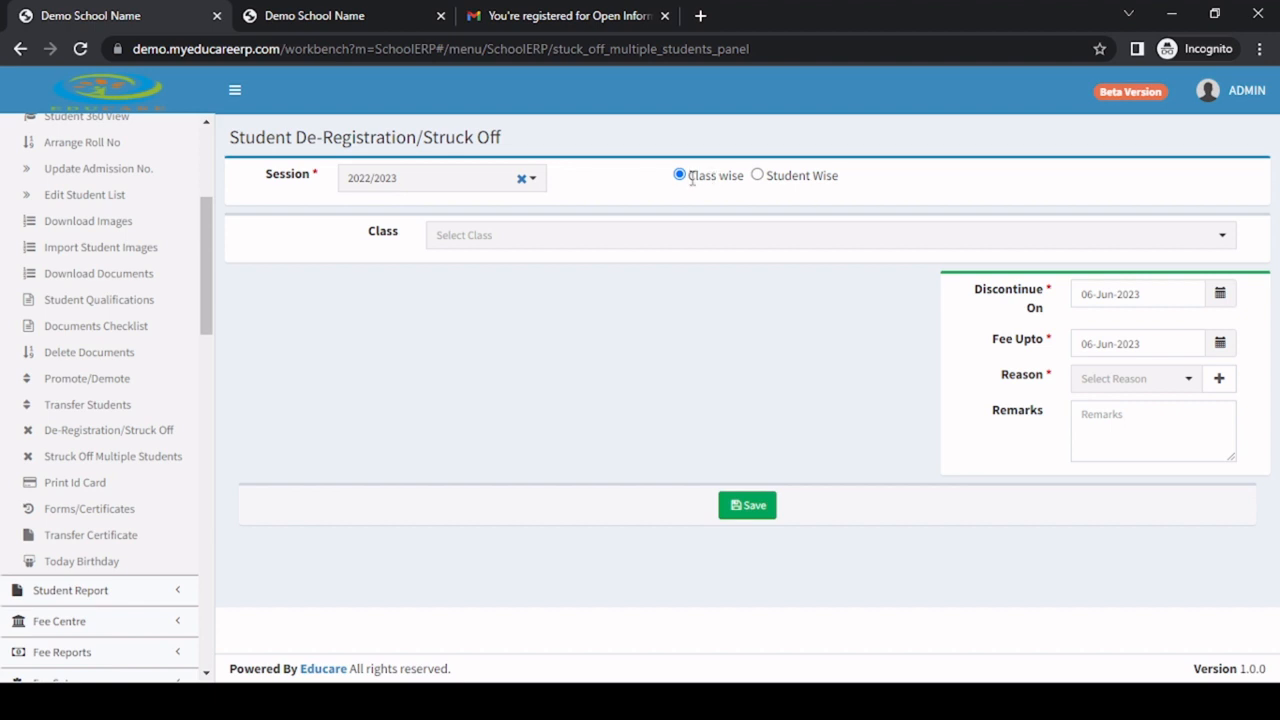
left_click(540, 242)
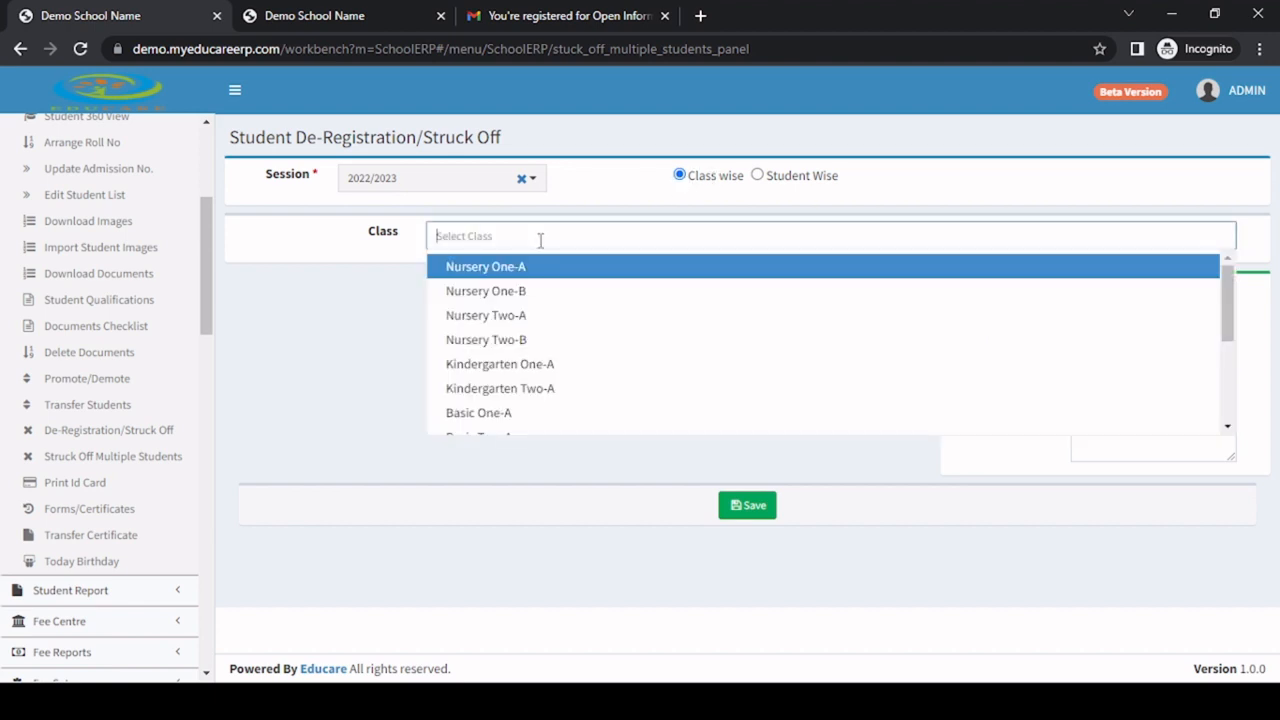
scroll(523, 380, "down", 2)
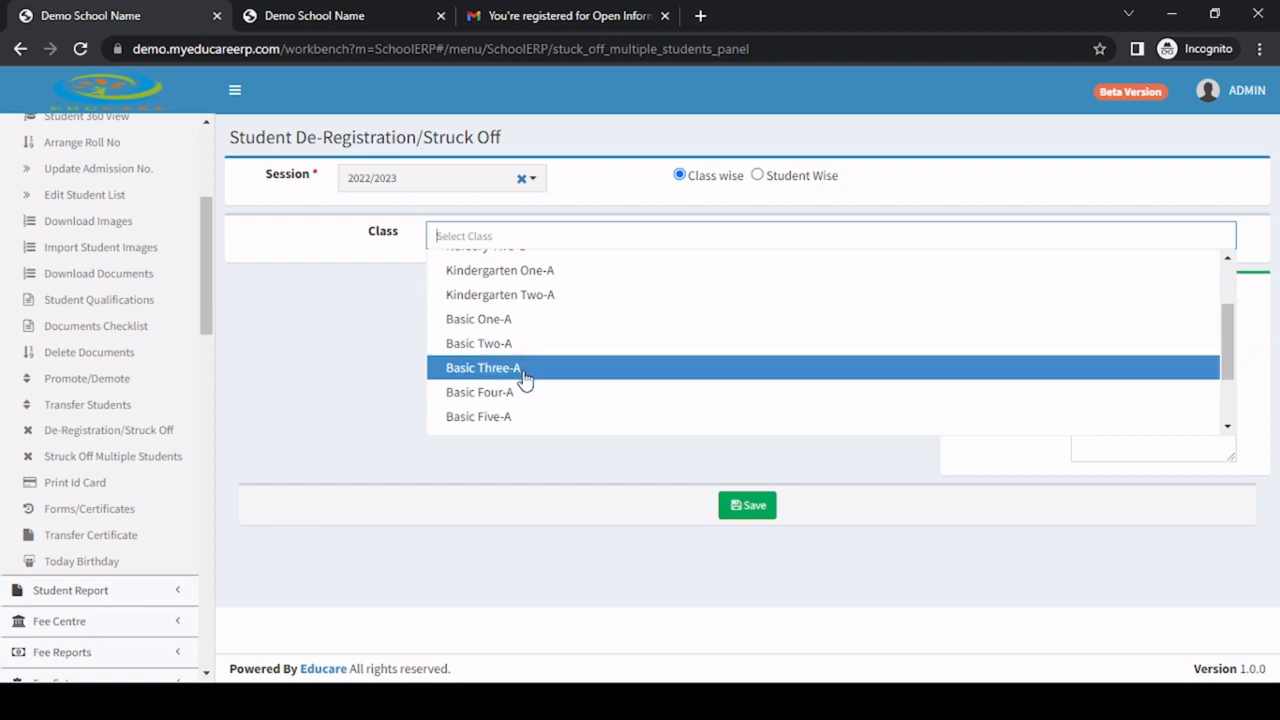
left_click(533, 370)
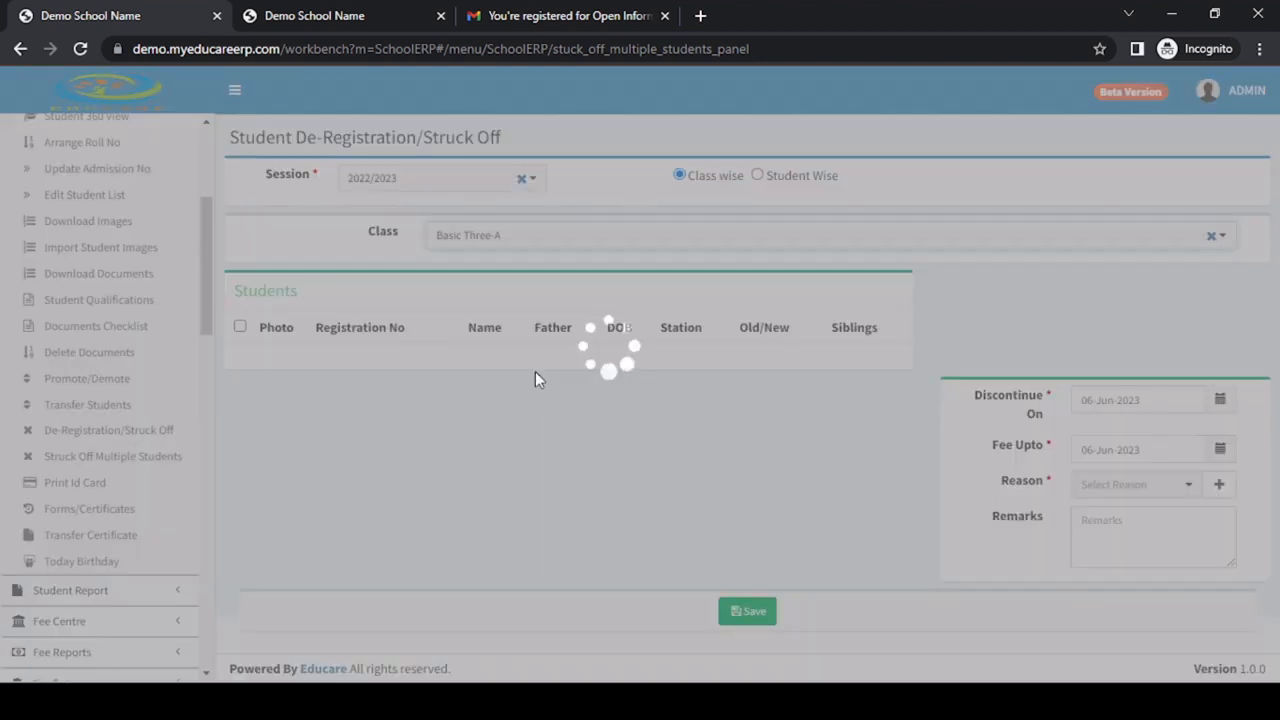
Select the third, fifth and seventh students in the Basic Three-A list for striking off.
scroll(403, 434, "down", 3)
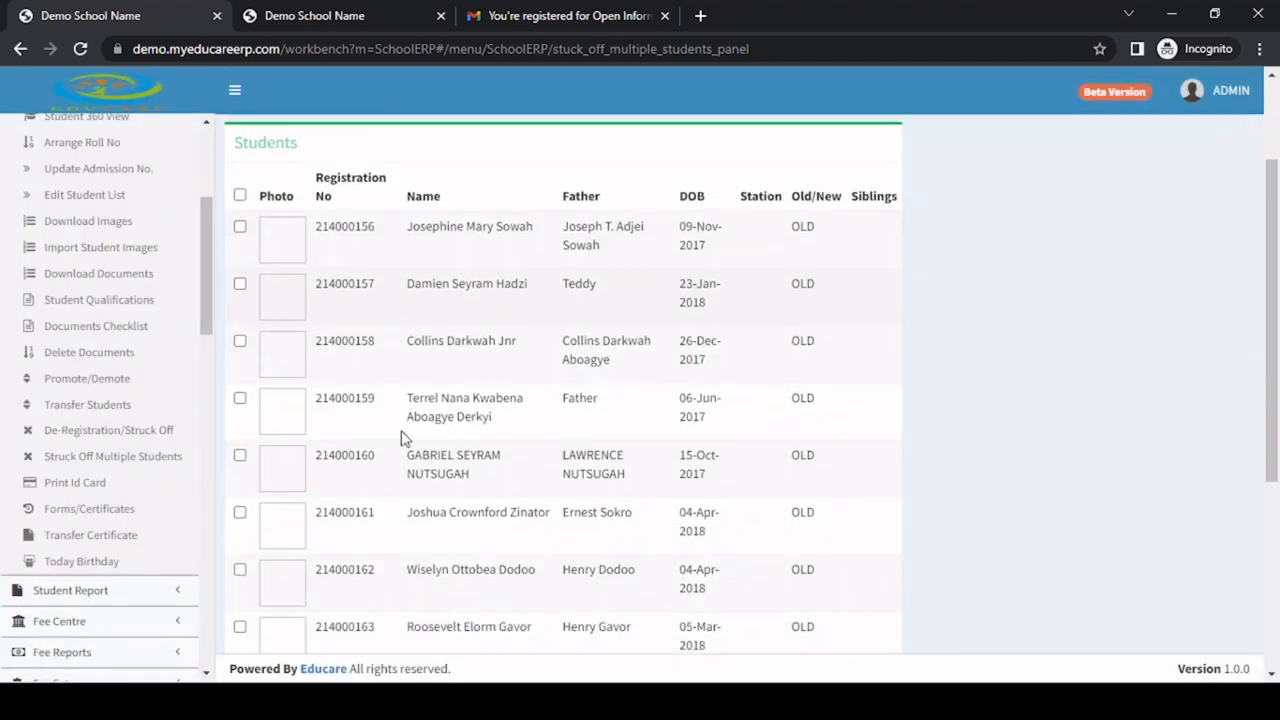
scroll(455, 497, "up", 2)
scroll(440, 485, "up", 2)
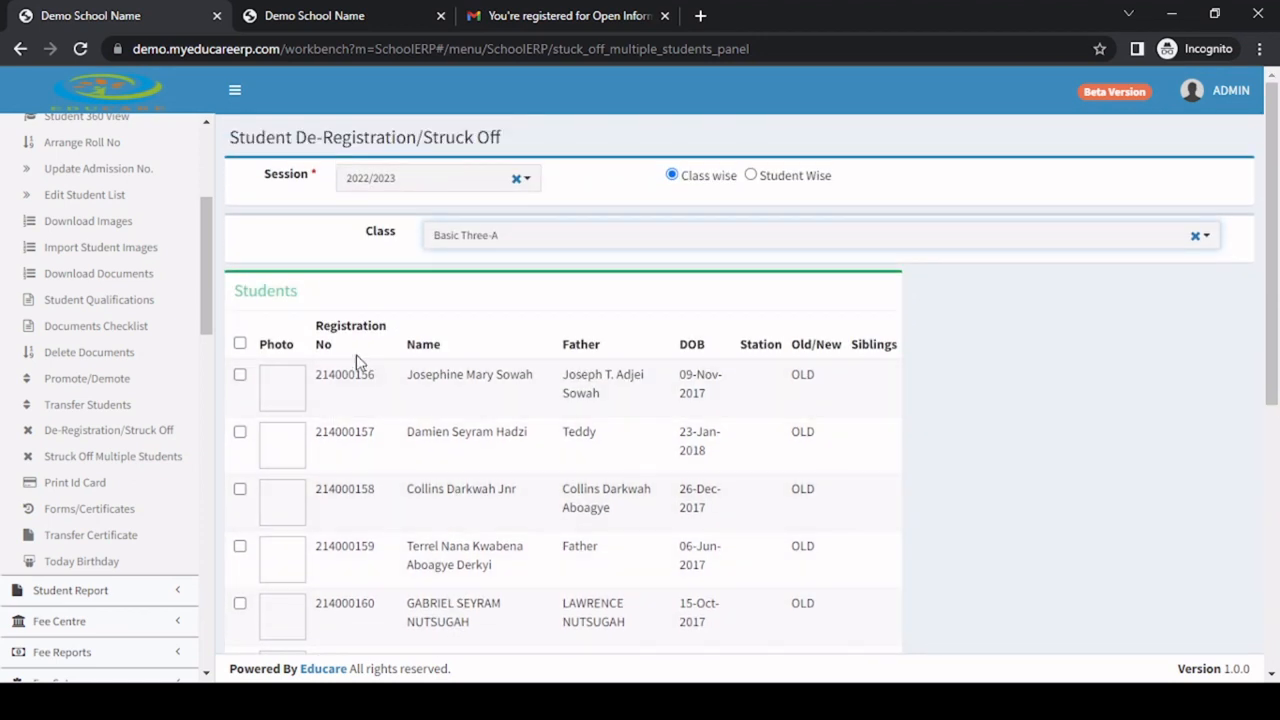
scroll(363, 420, "down", 3)
scroll(369, 436, "down", 2)
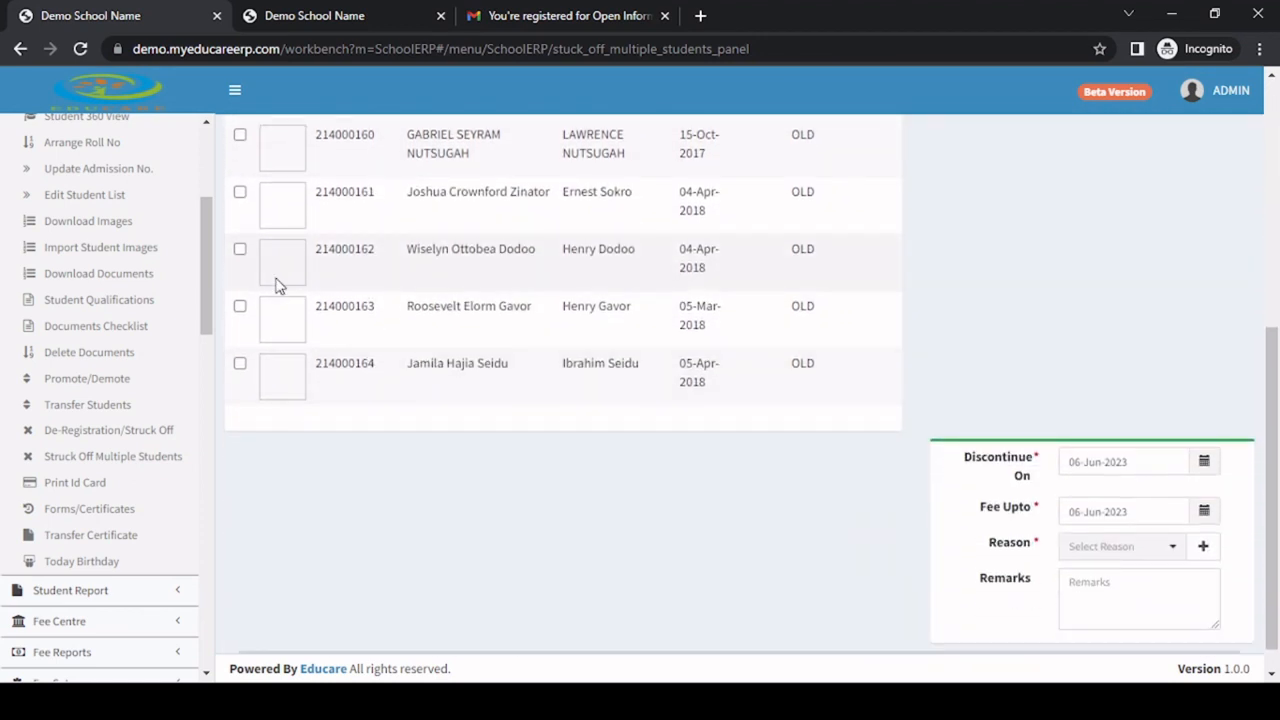
scroll(277, 286, "up", 2)
left_click(241, 210)
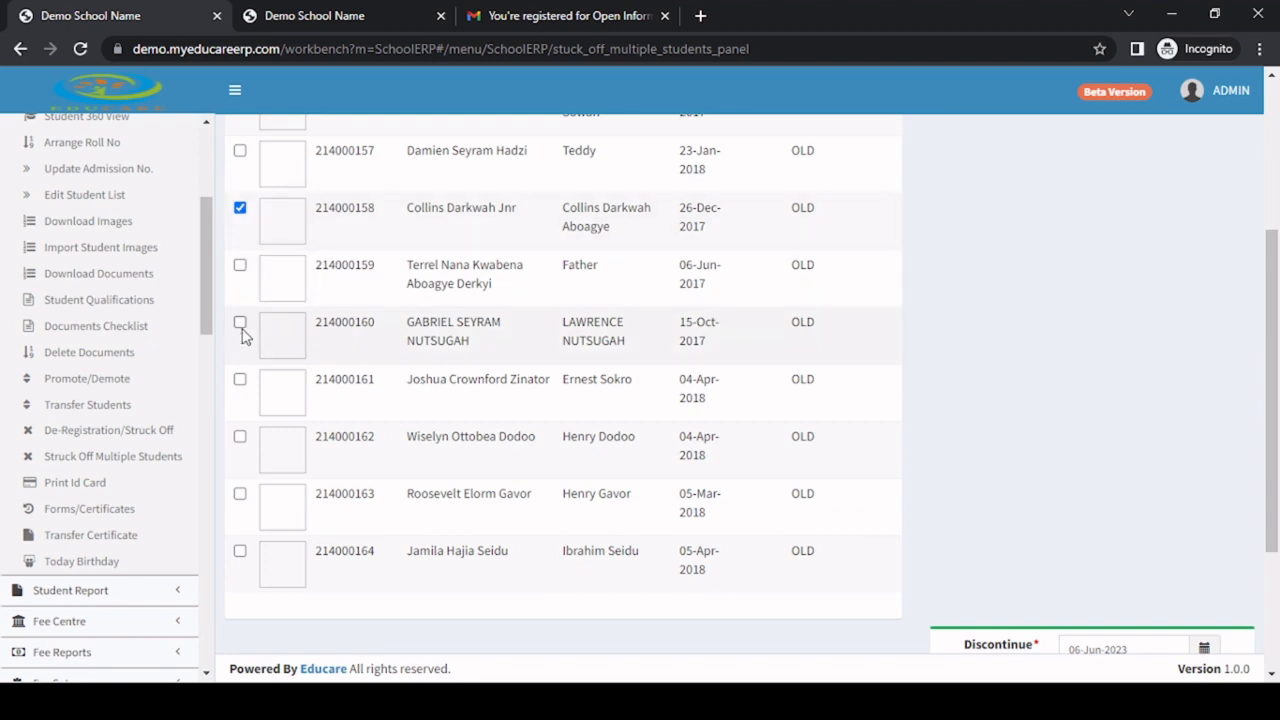
left_click(241, 324)
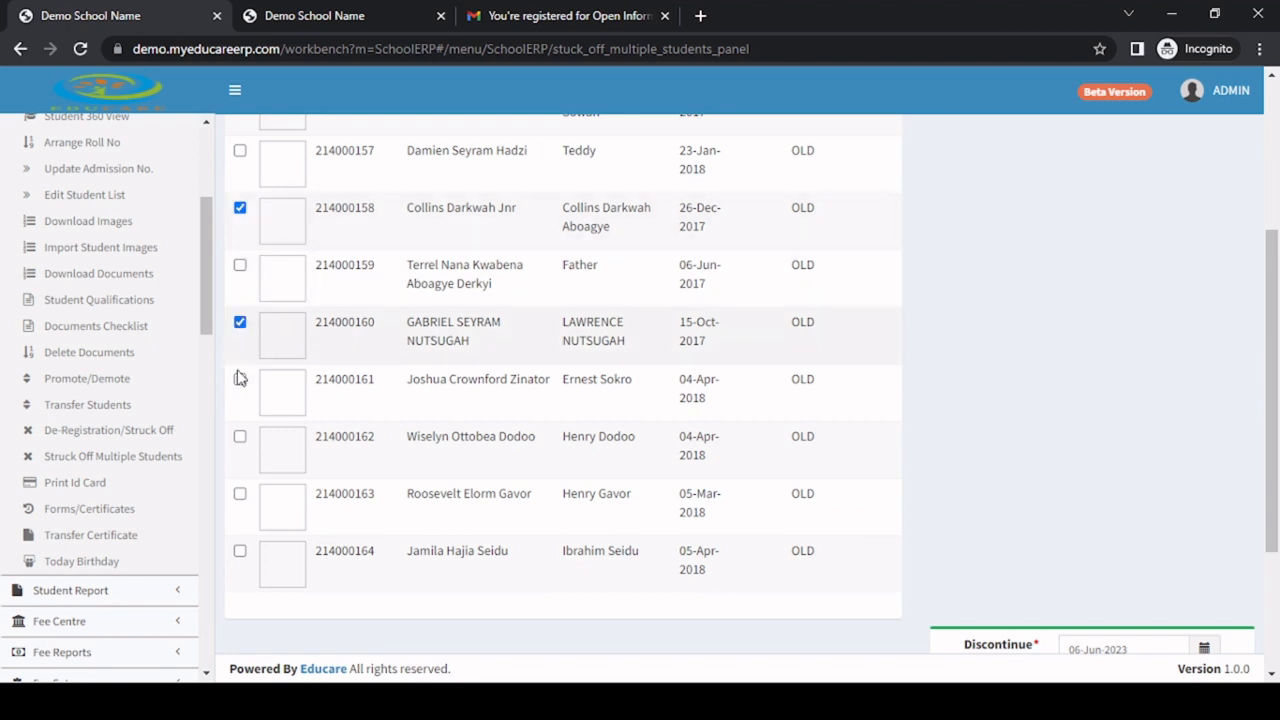
left_click(240, 437)
Examine the strike-off reason and remarks fields and review the students selected in the Basic Three-A list.
scroll(540, 400, "up", 3)
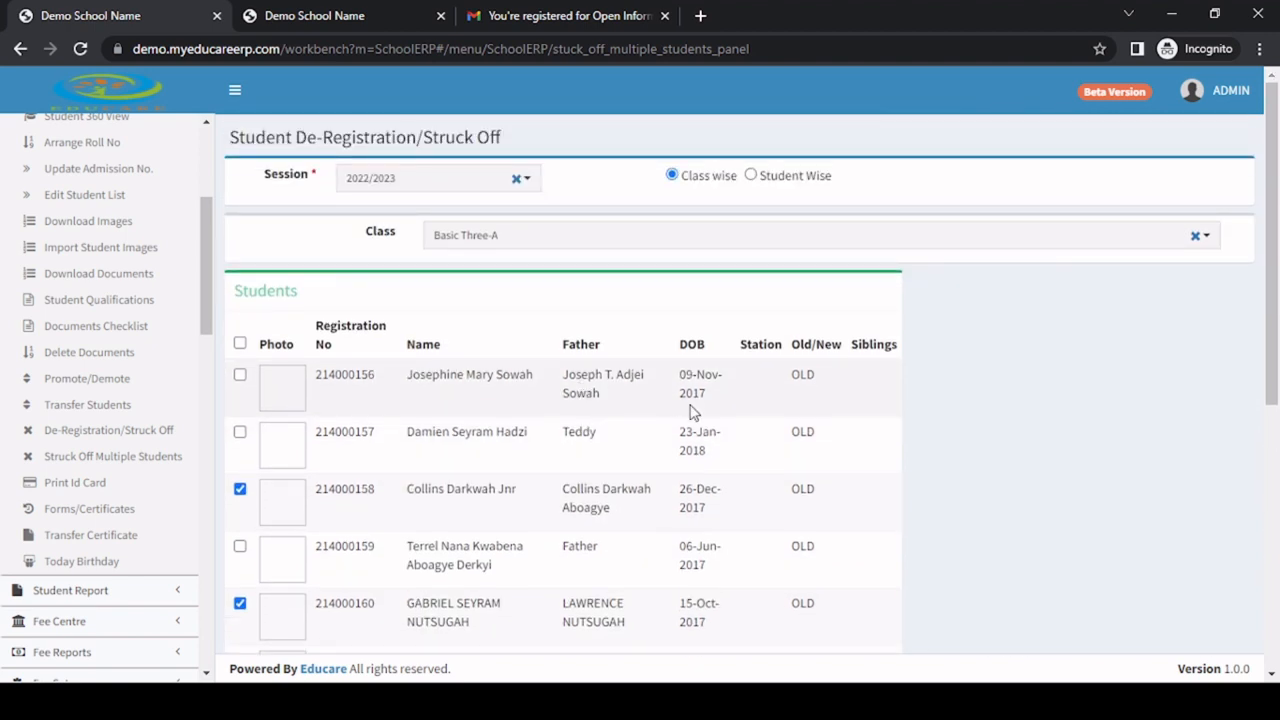
scroll(690, 410, "down", 5)
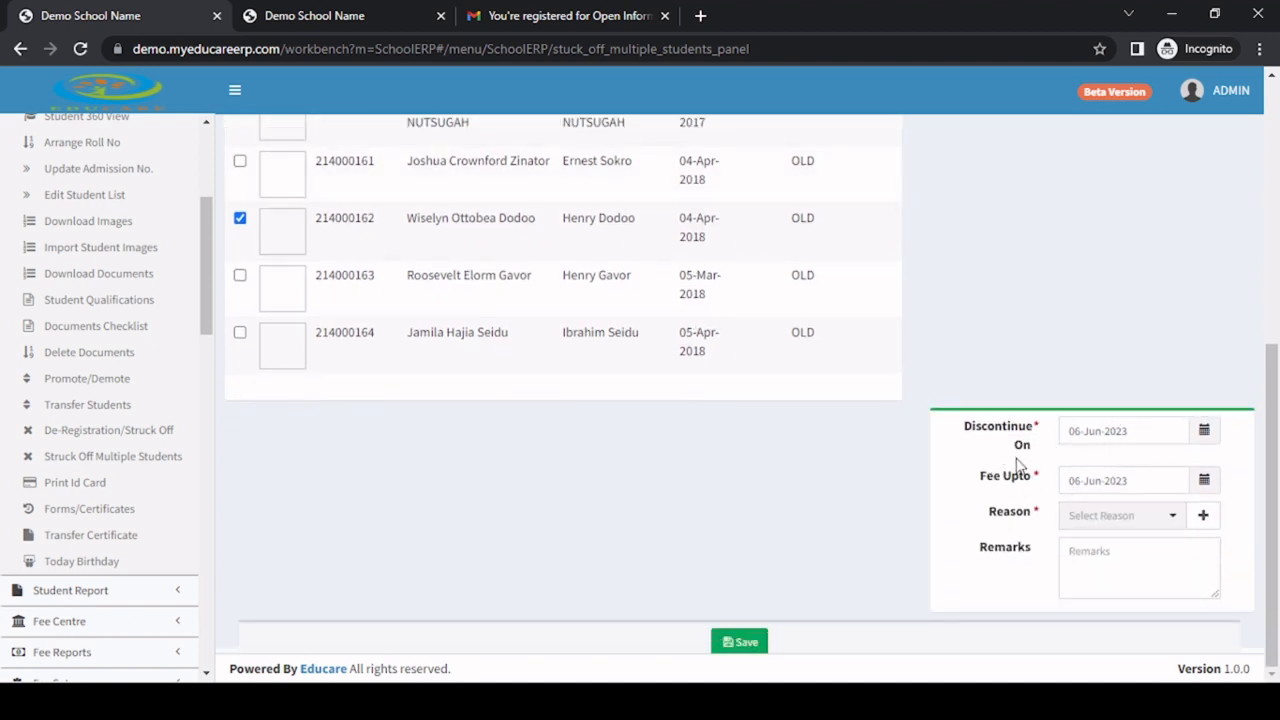
left_click(1110, 518)
left_click(985, 565)
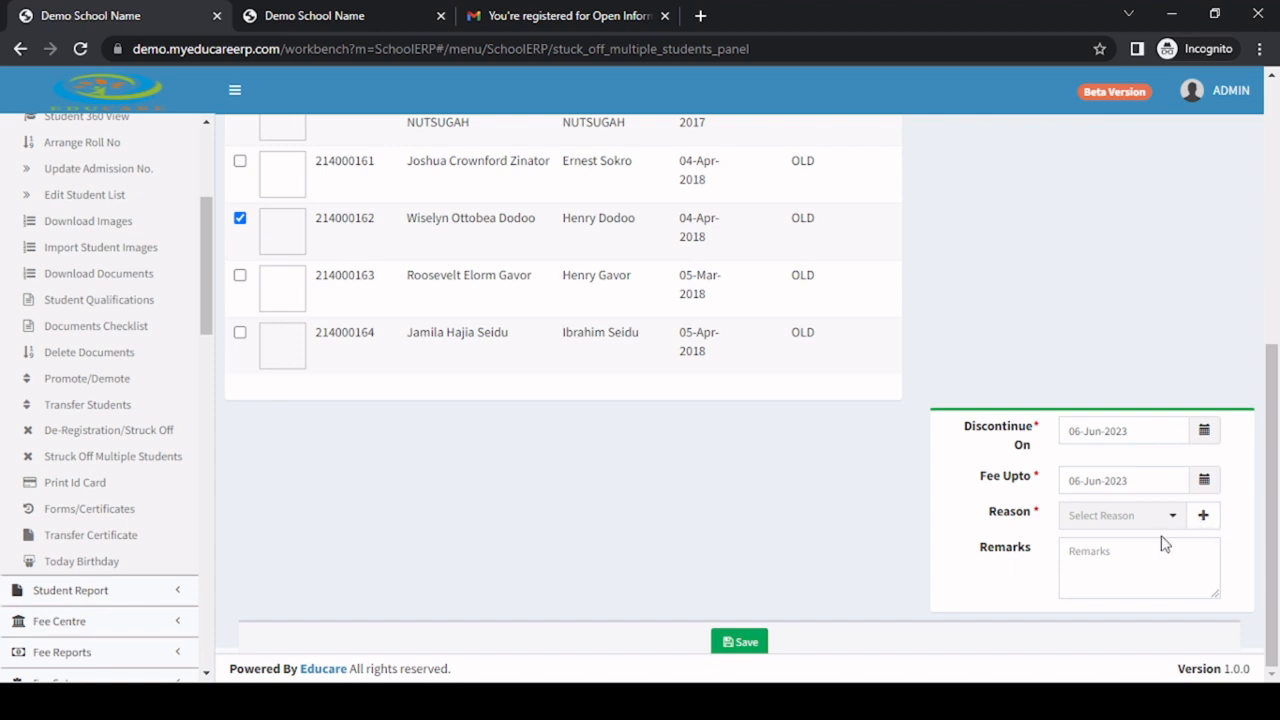
left_click(1118, 570)
scroll(480, 380, "up", 2)
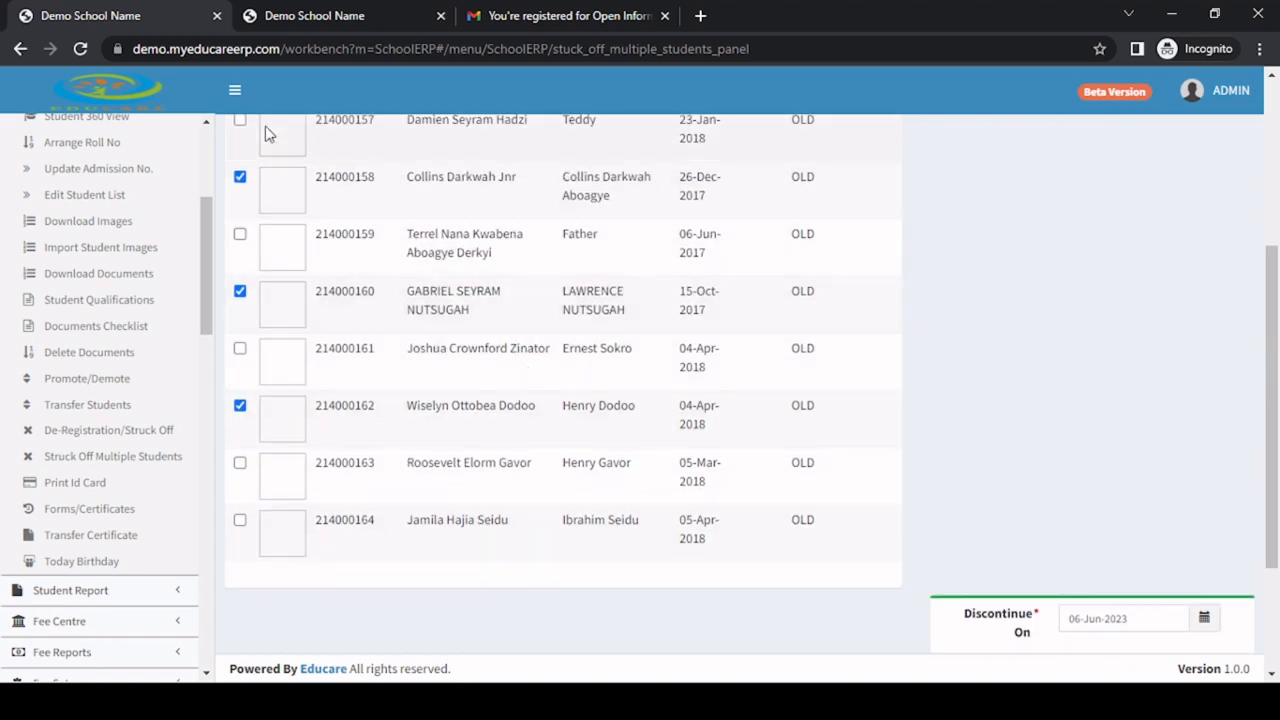
scroll(274, 340, "up", 2)
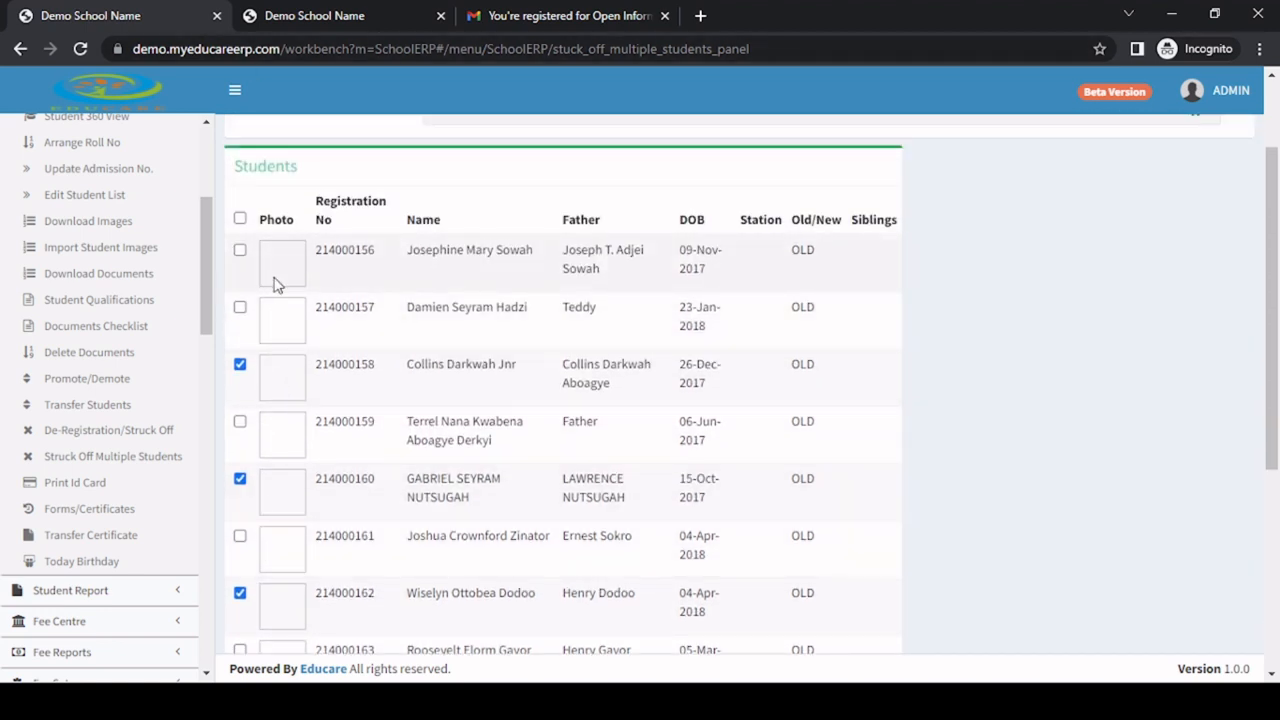
scroll(346, 429, "up", 2)
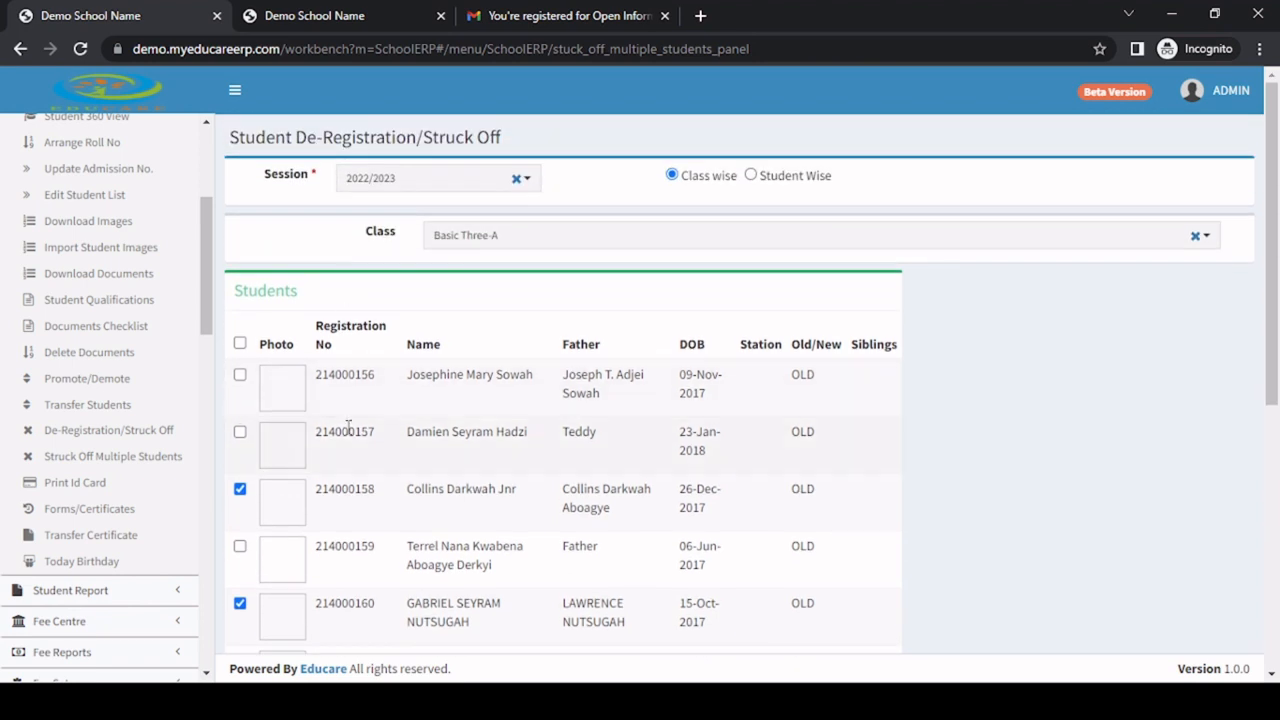
scroll(349, 429, "down", 2)
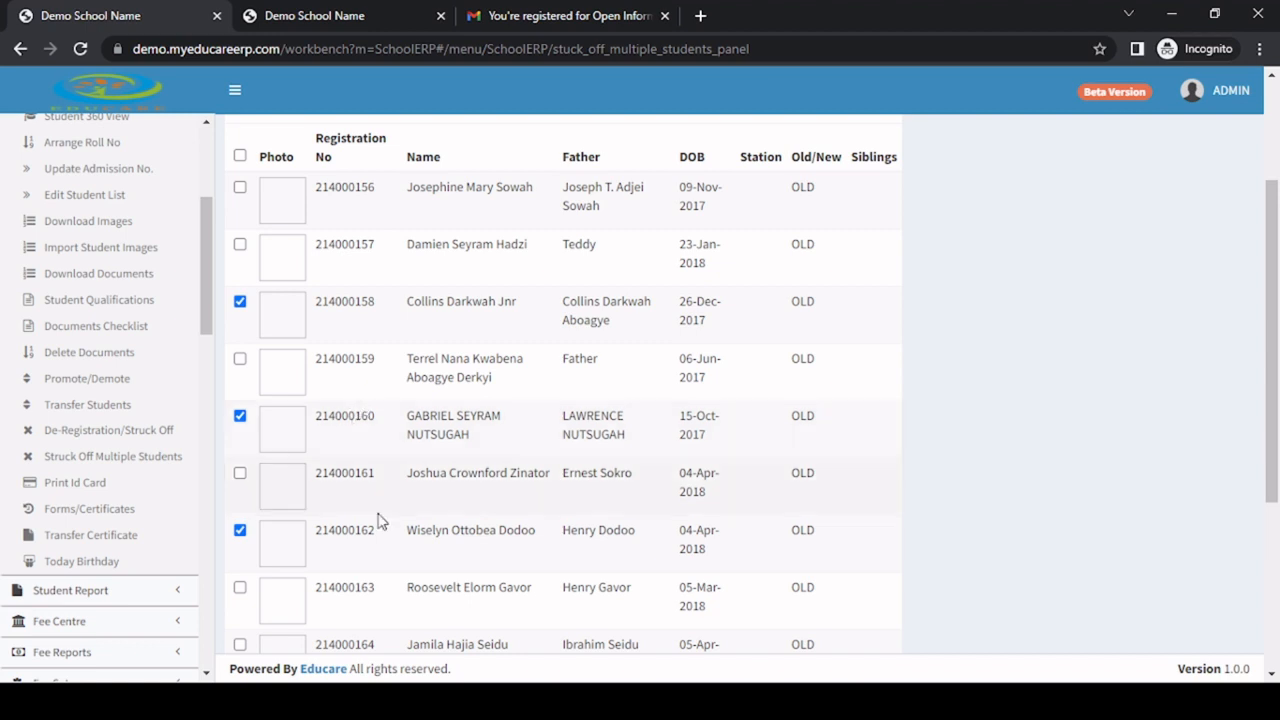
left_click(656, 700)
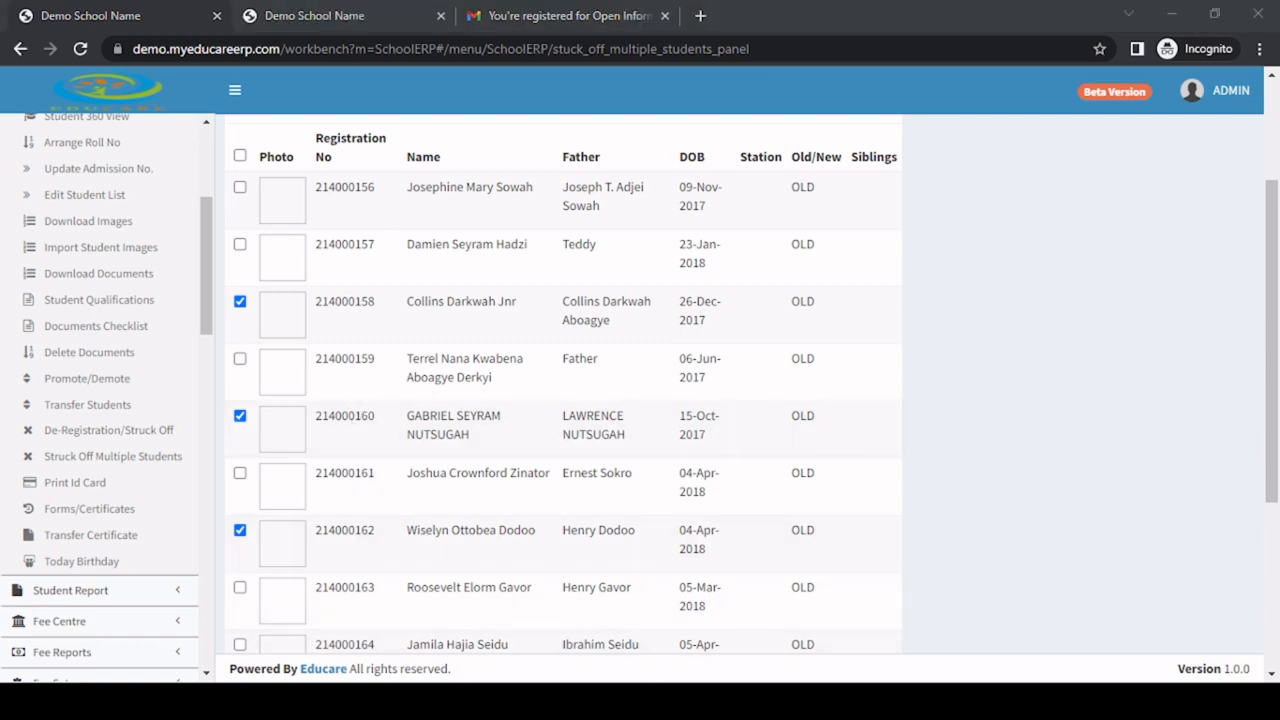
left_click(652, 700)
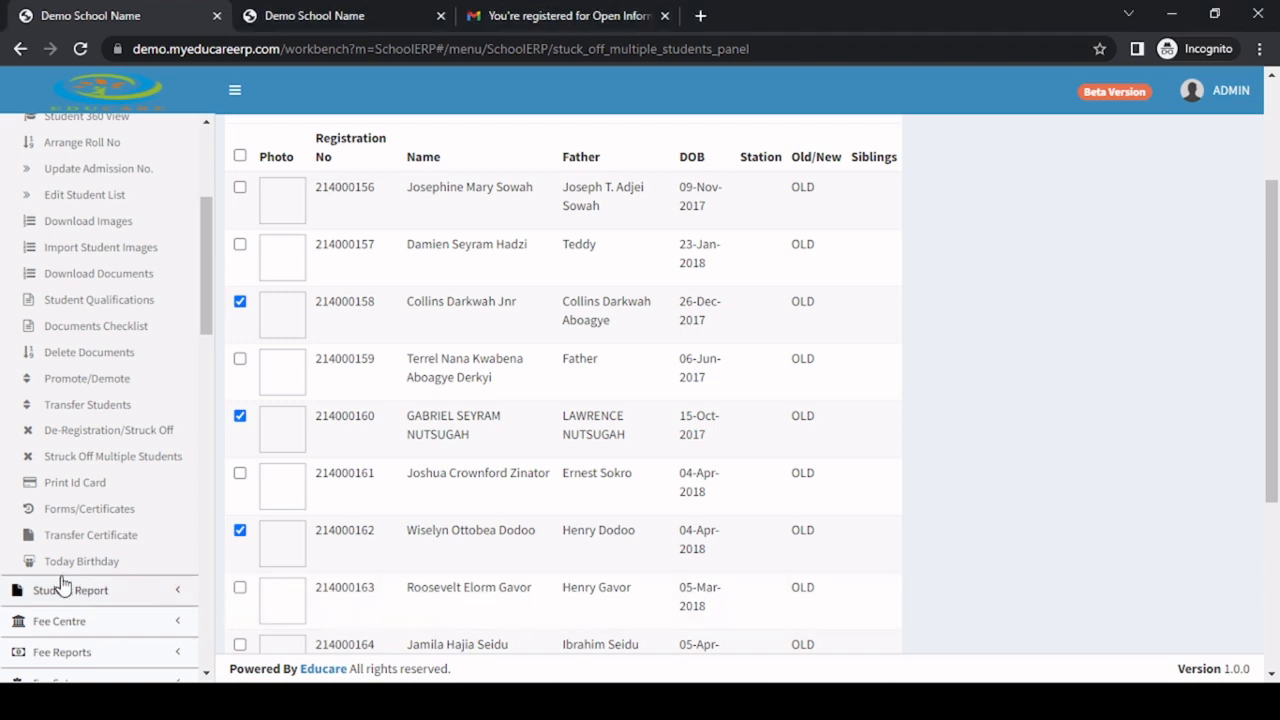
Open the Print Student Id Cards page and view the available ID card formats without choosing one.
left_click(95, 484)
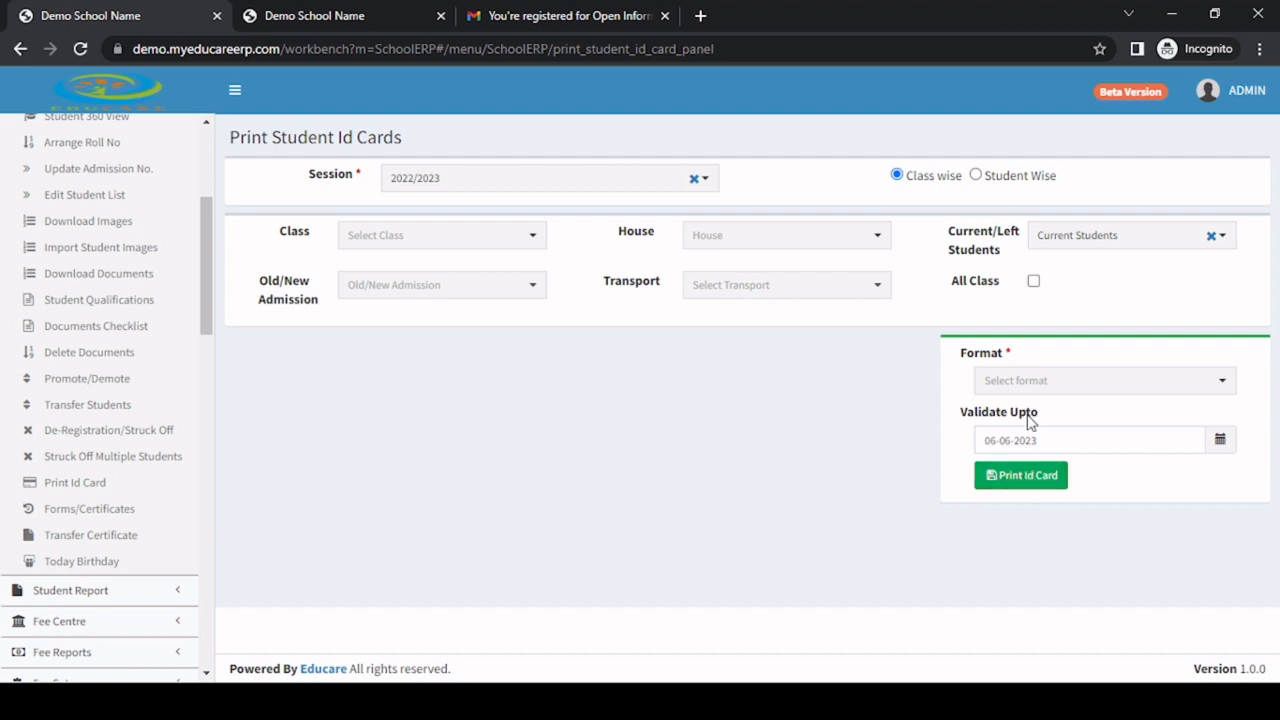
left_click(1043, 380)
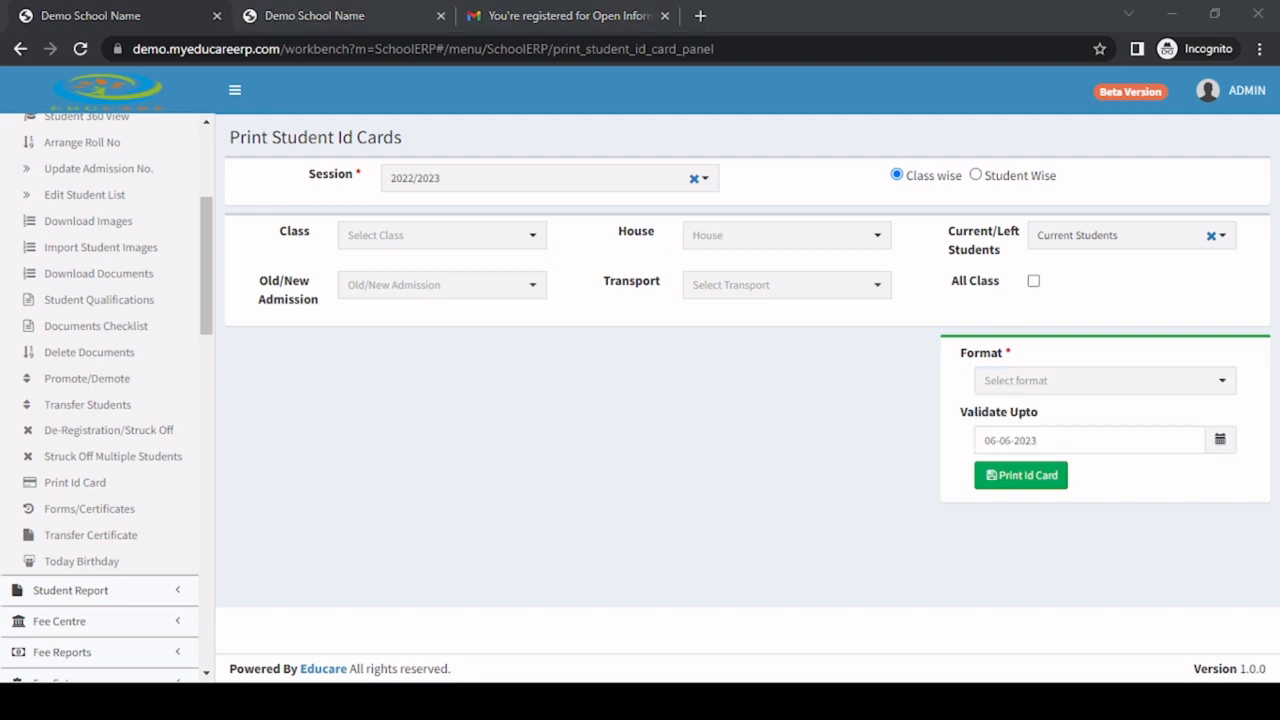
left_click(1192, 560)
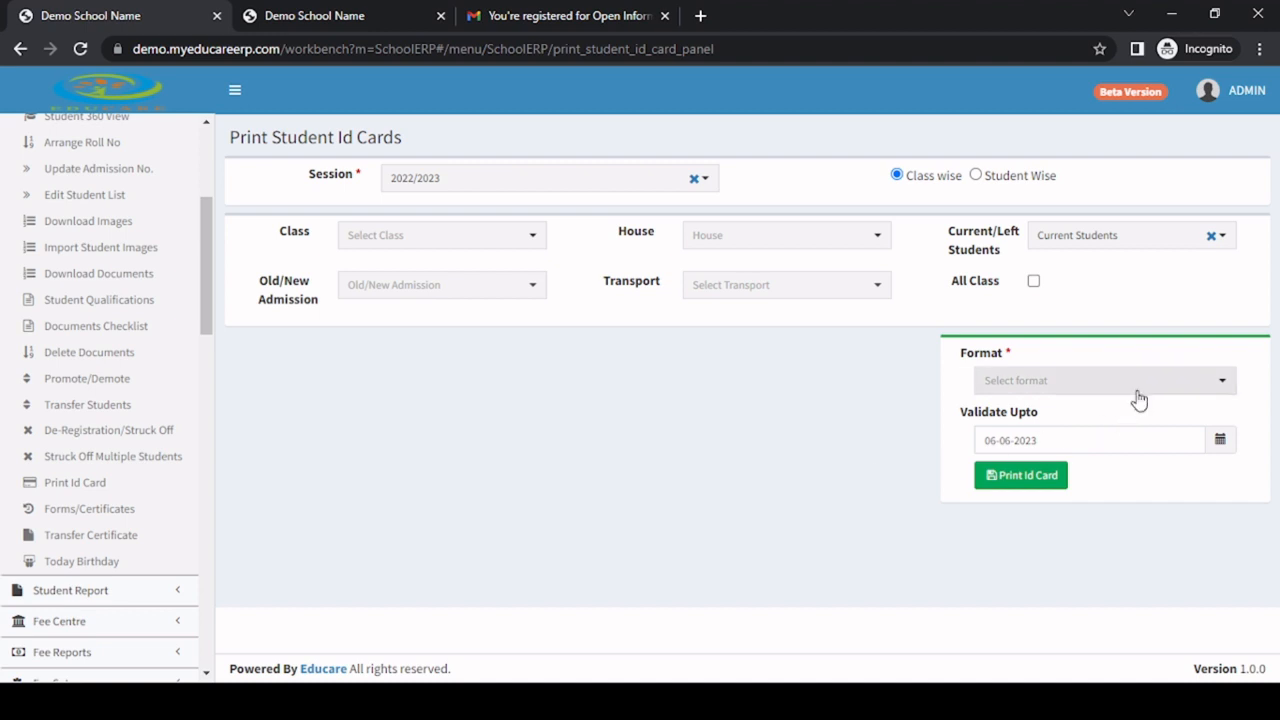
left_click(1045, 384)
left_click(813, 434)
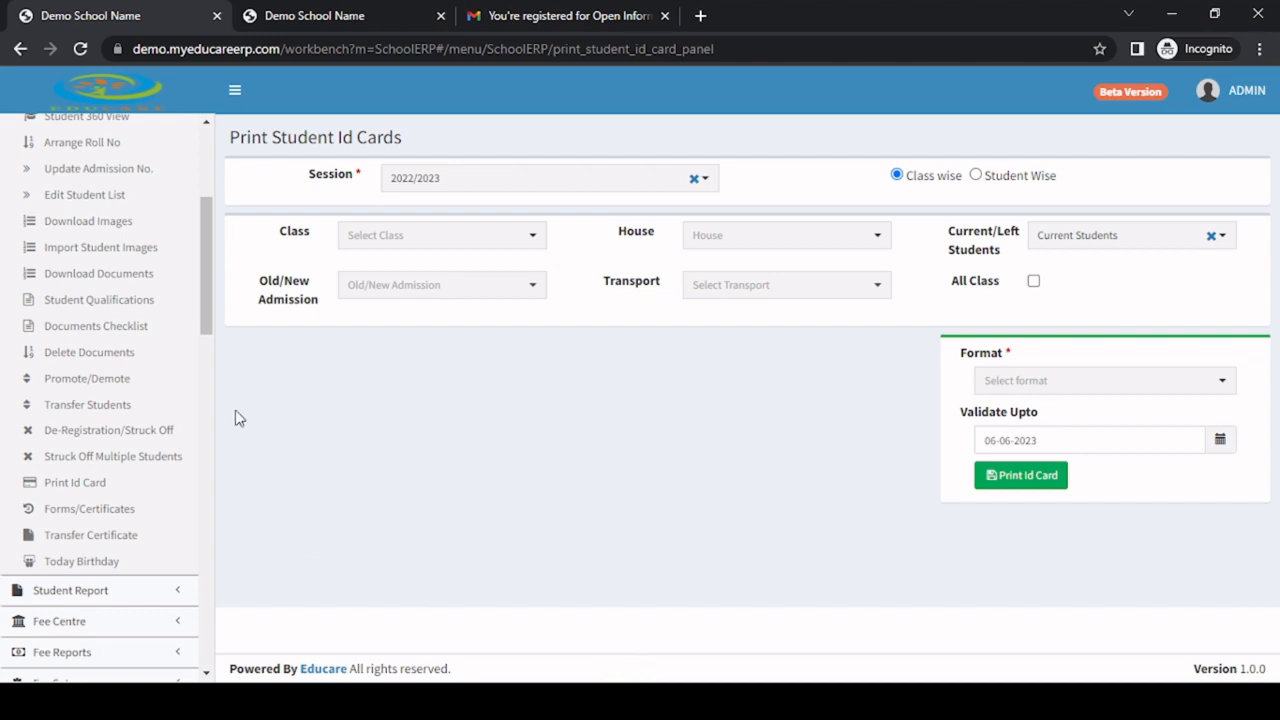
scroll(212, 488, "down", 2)
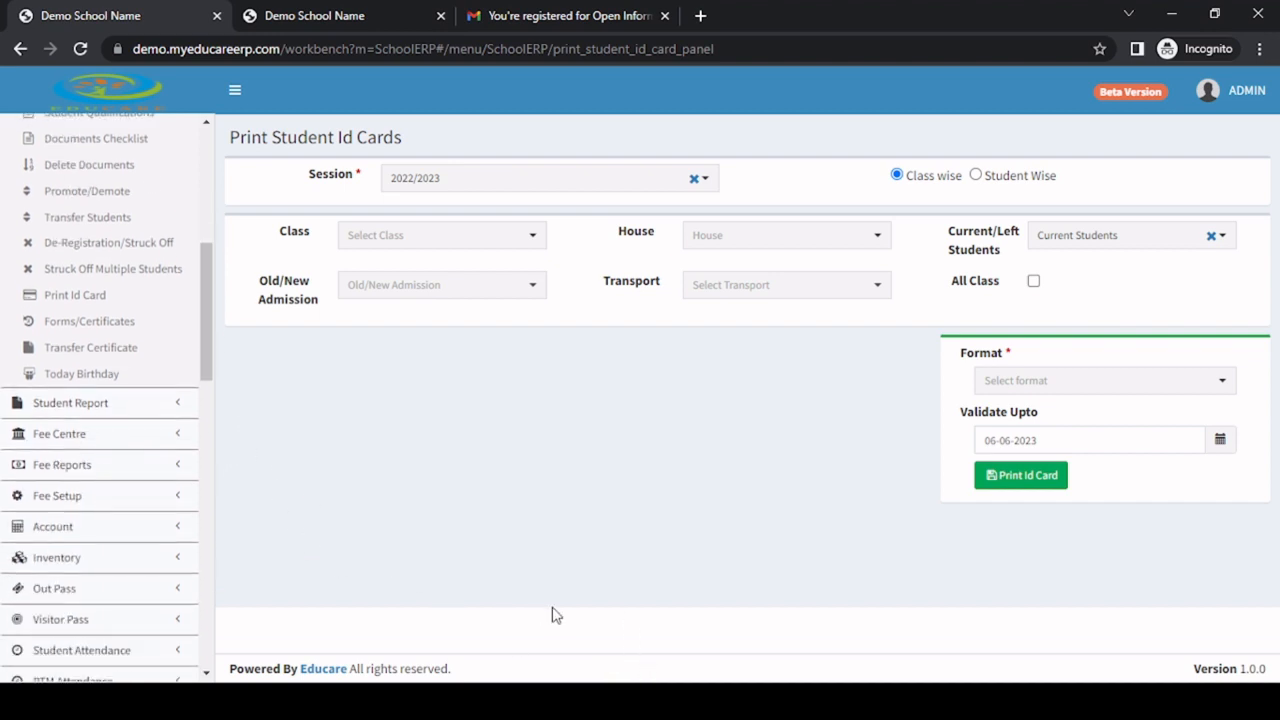